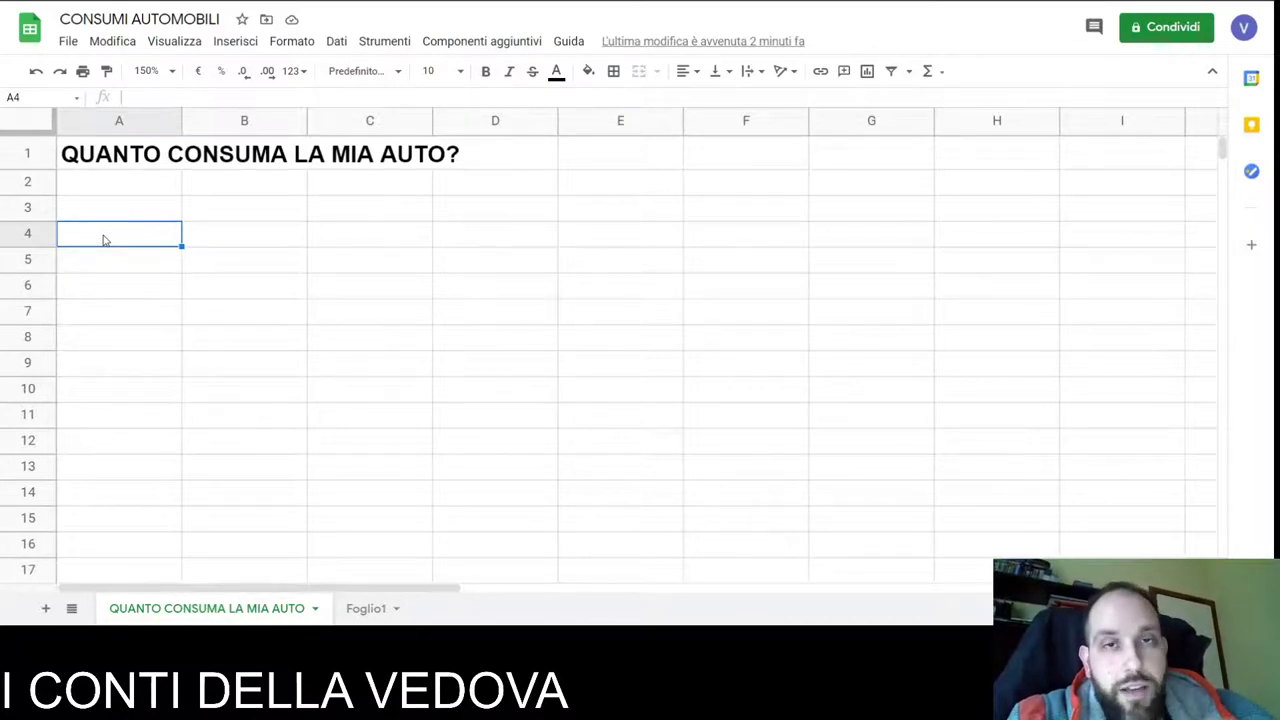
Label cell A4 "KM INIZIO" and enter 65327 beside it in B4
{"action": "type", "text": "K"}
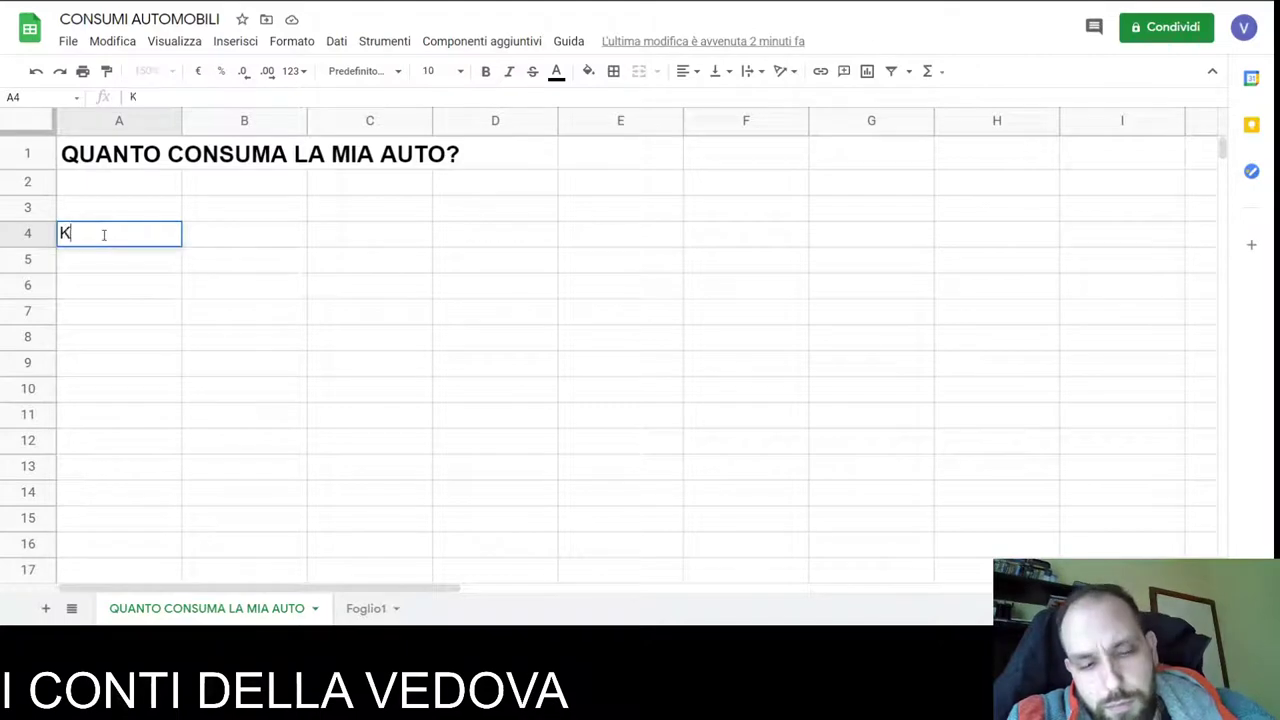
{"action": "type", "text": "M INI"}
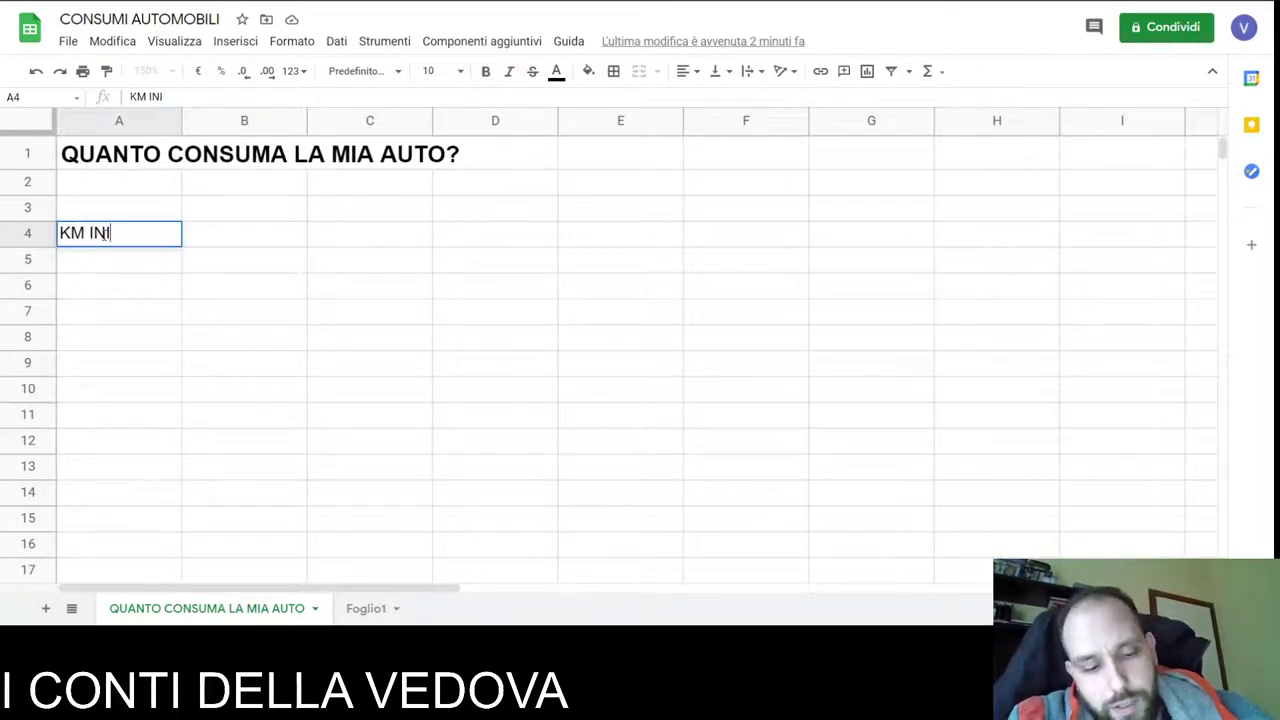
{"action": "type", "text": "ZIO"}
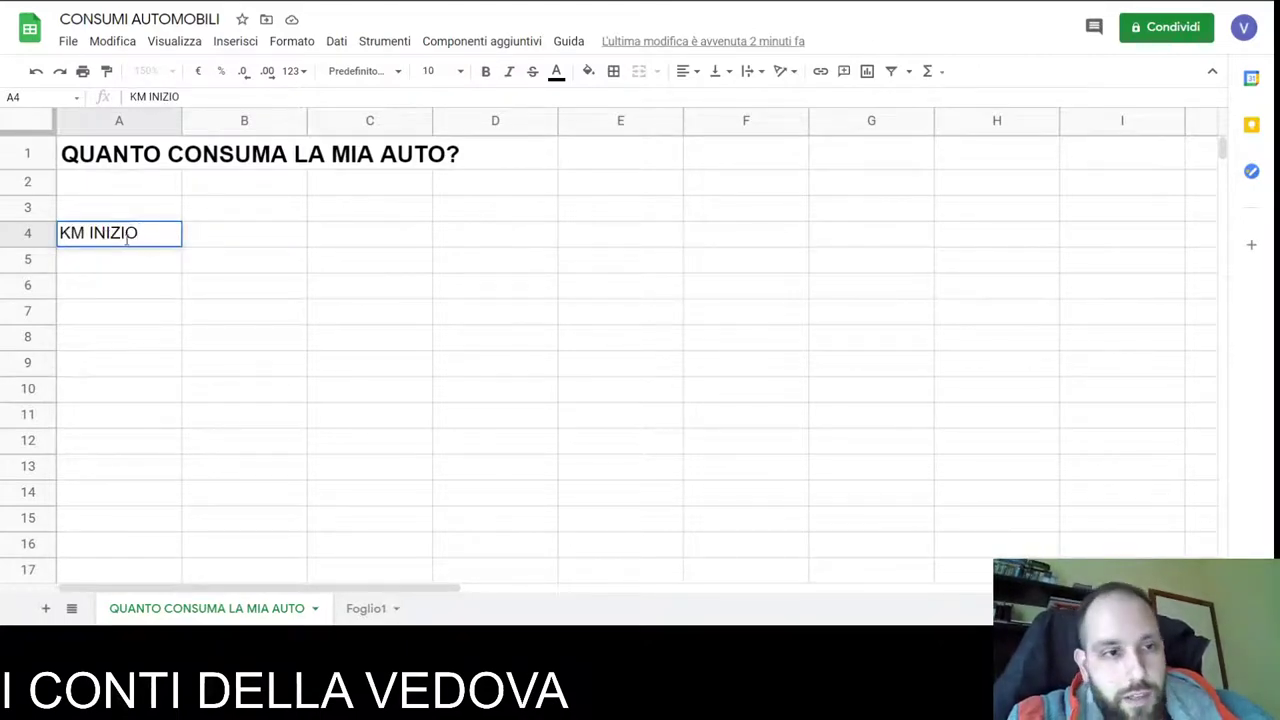
{"action": "left_click", "coordinate": [224, 236]}
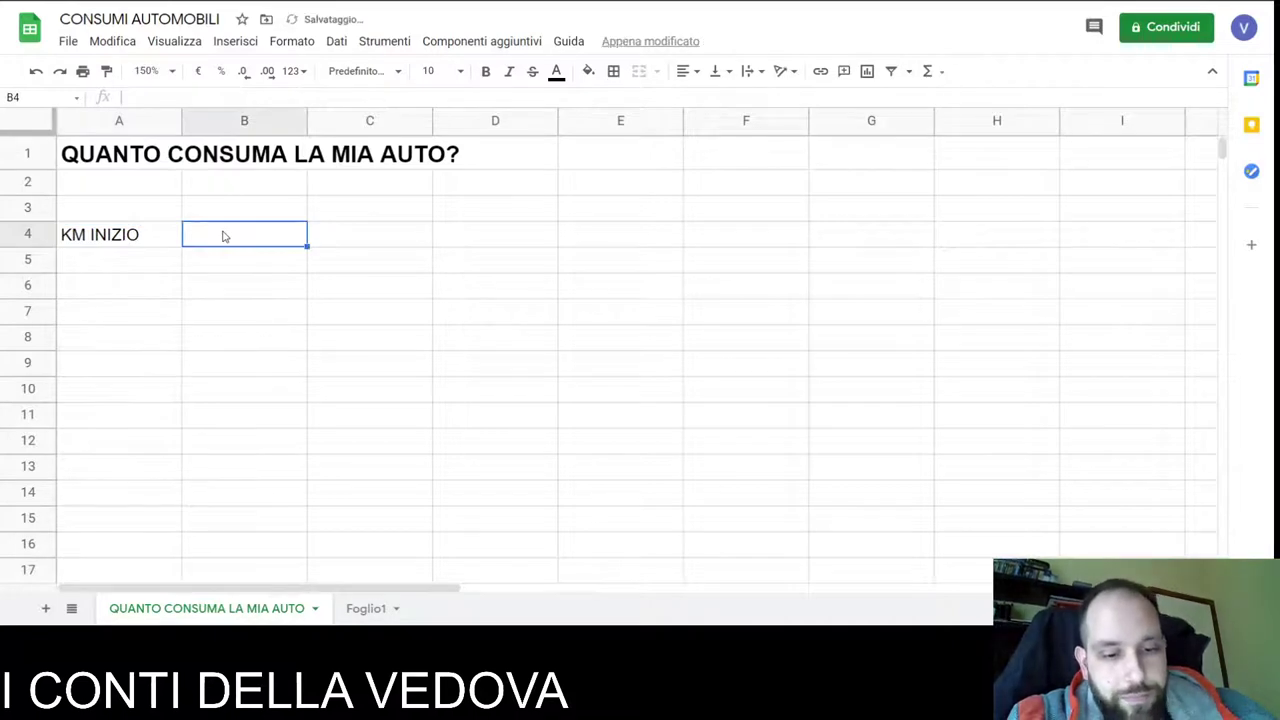
{"action": "type", "text": "65"}
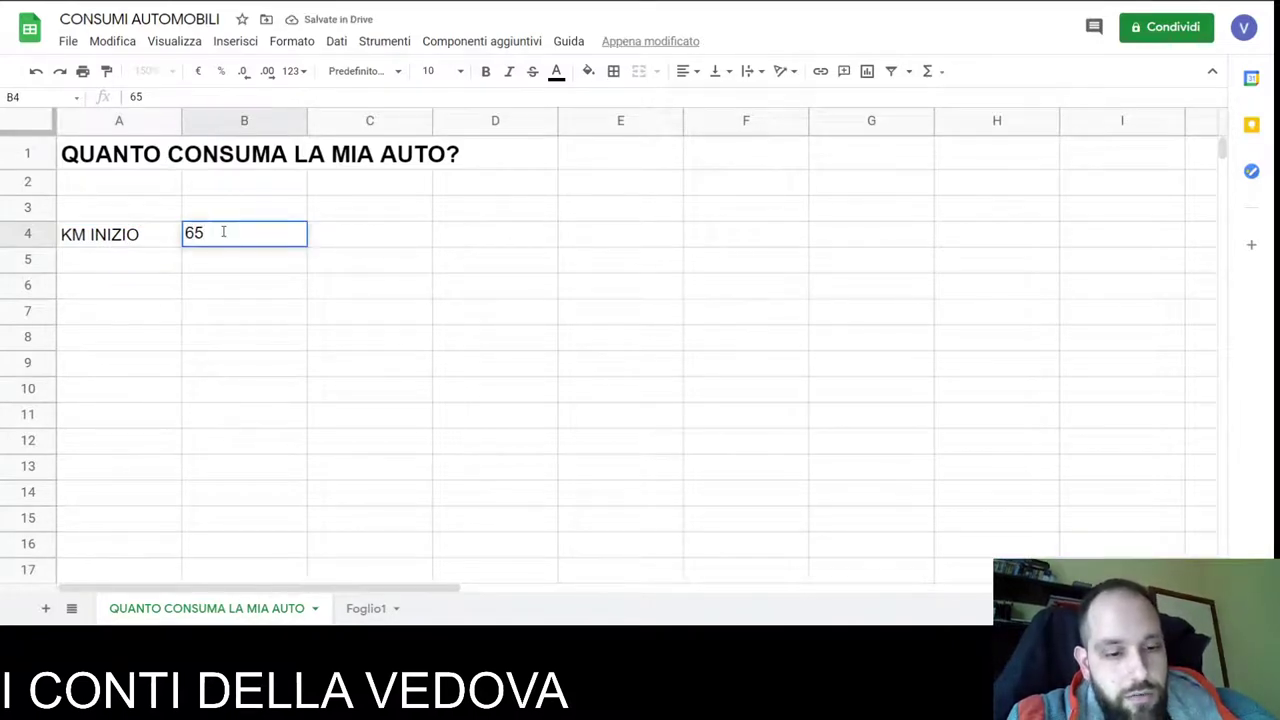
{"action": "type", "text": "327"}
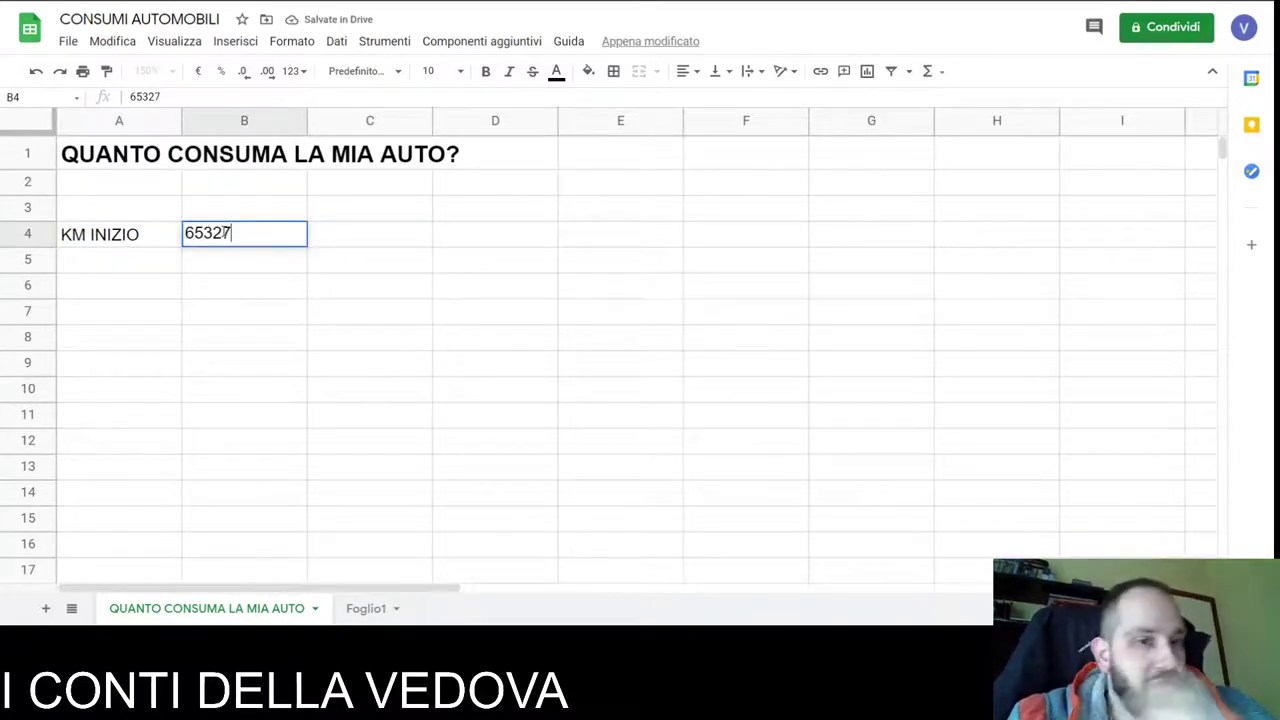
Label cell A5 "KM FINE" and enter 65894 beside it in B5
{"action": "left_click", "coordinate": [92, 265]}
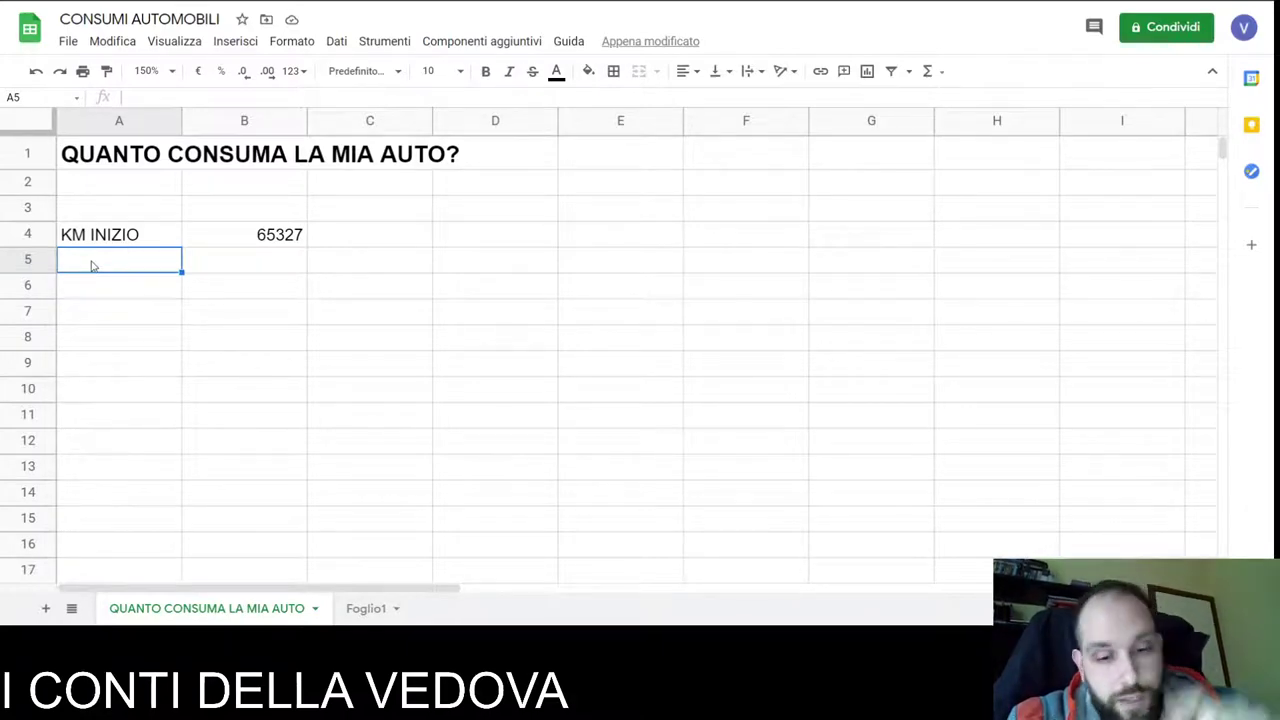
{"action": "type", "text": "KM"}
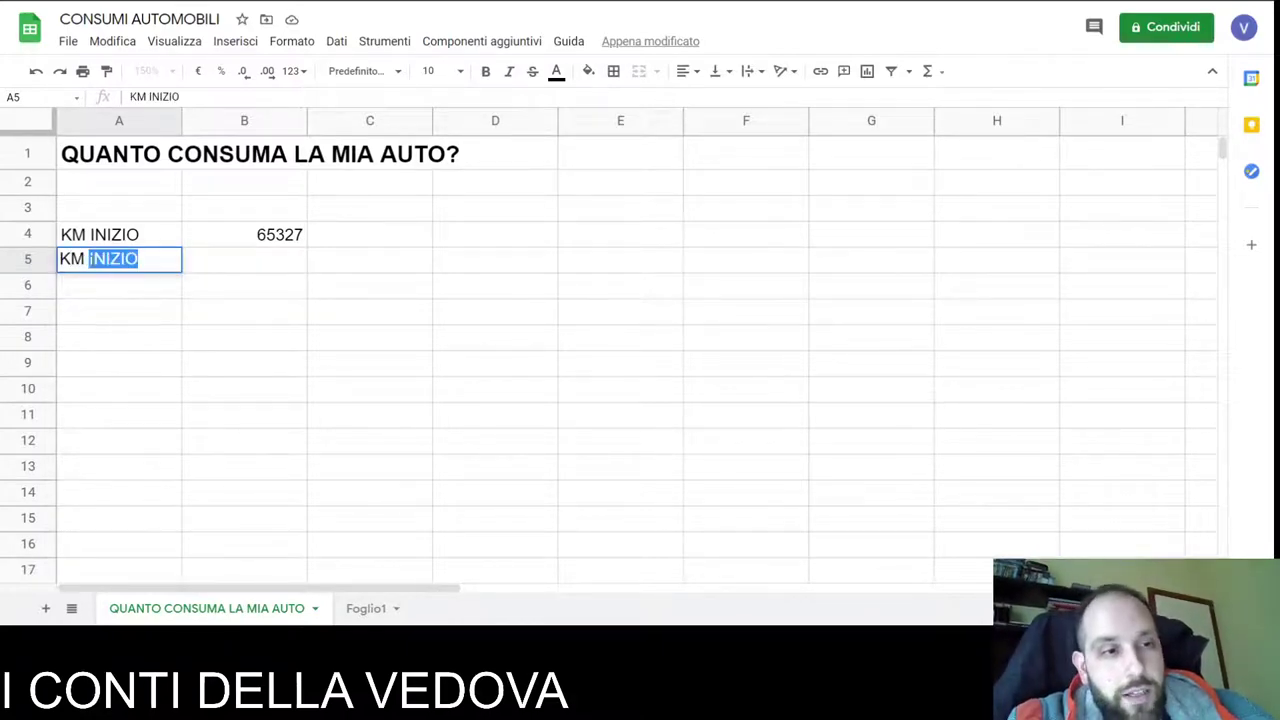
{"action": "type", "text": " F"}
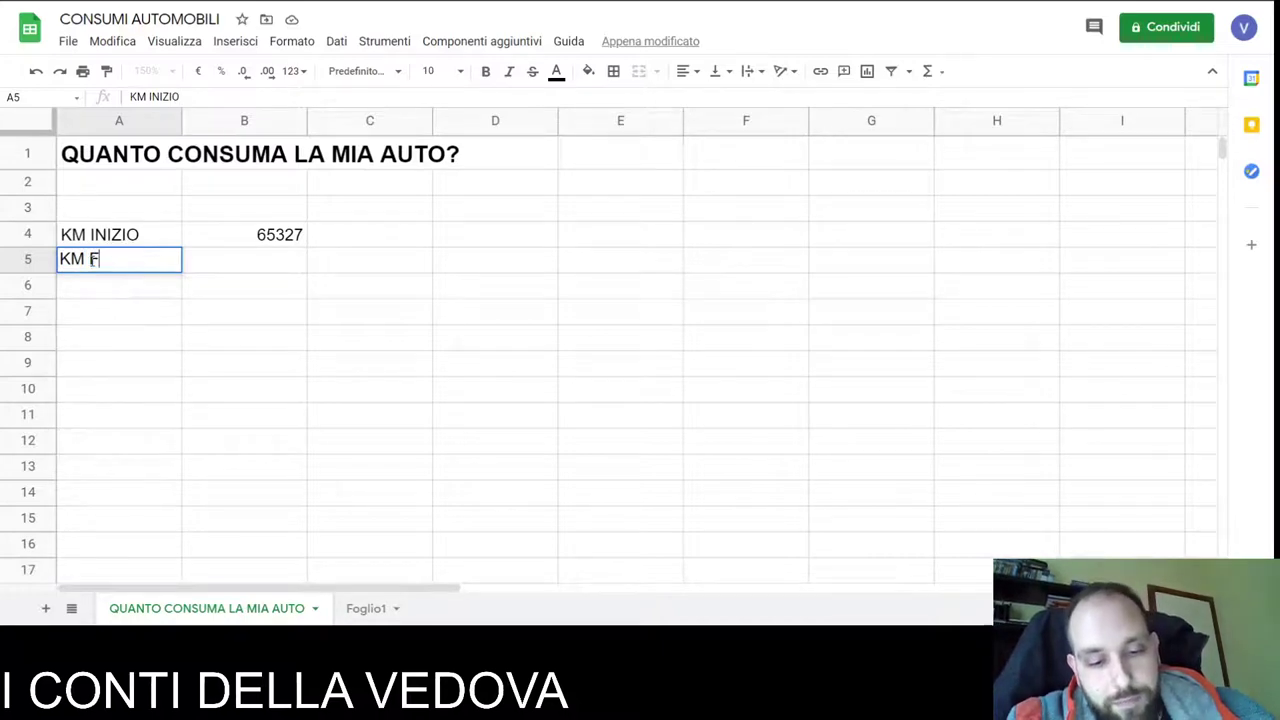
{"action": "type", "text": "INE"}
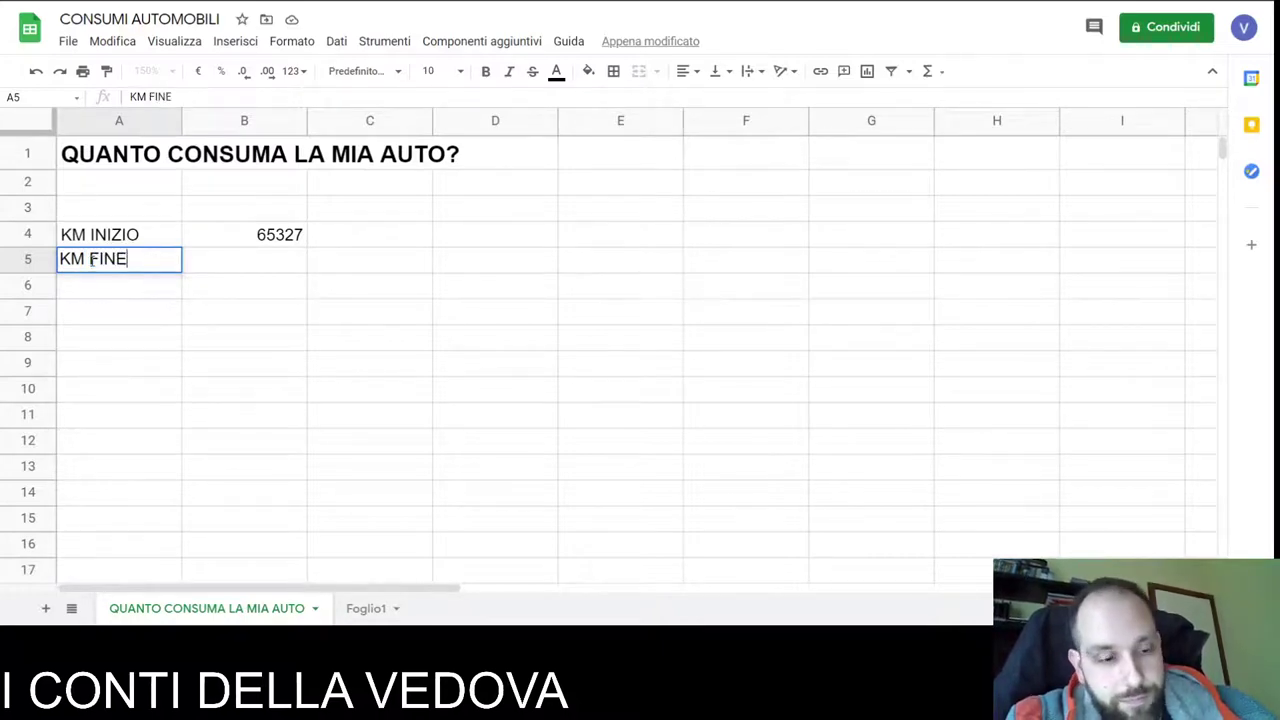
{"action": "key", "text": "Tab"}
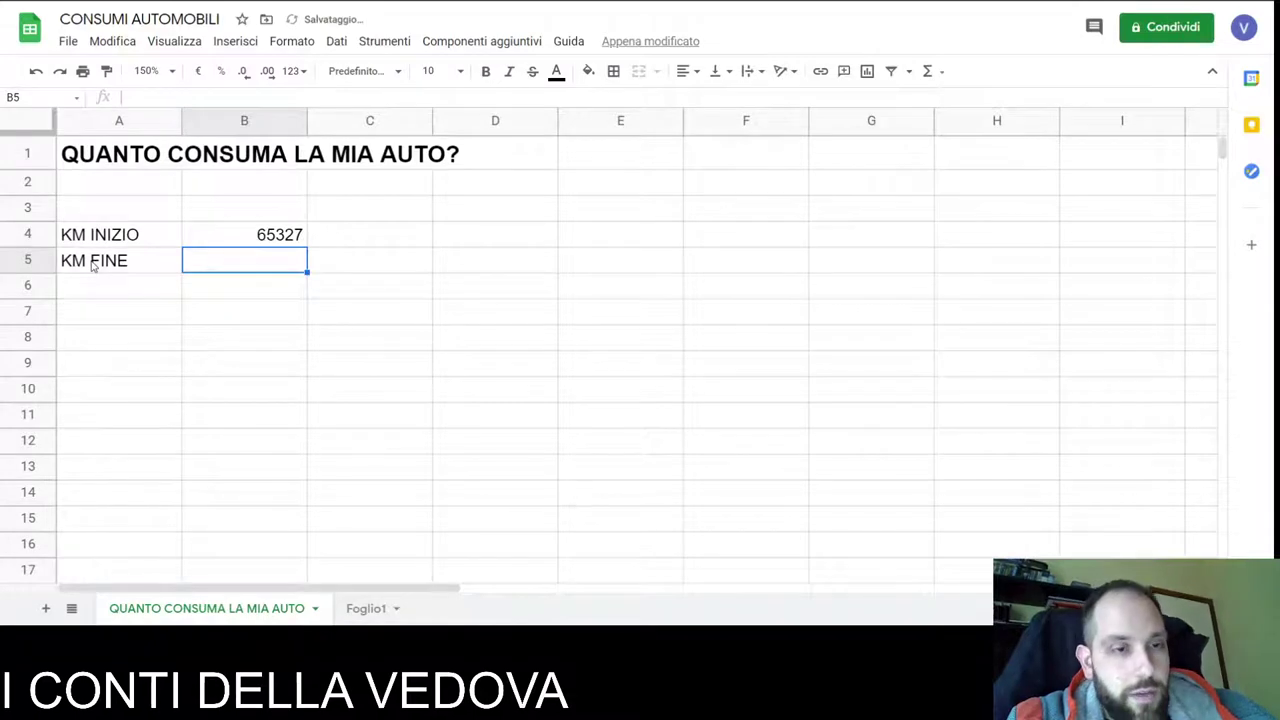
{"action": "type", "text": "65"}
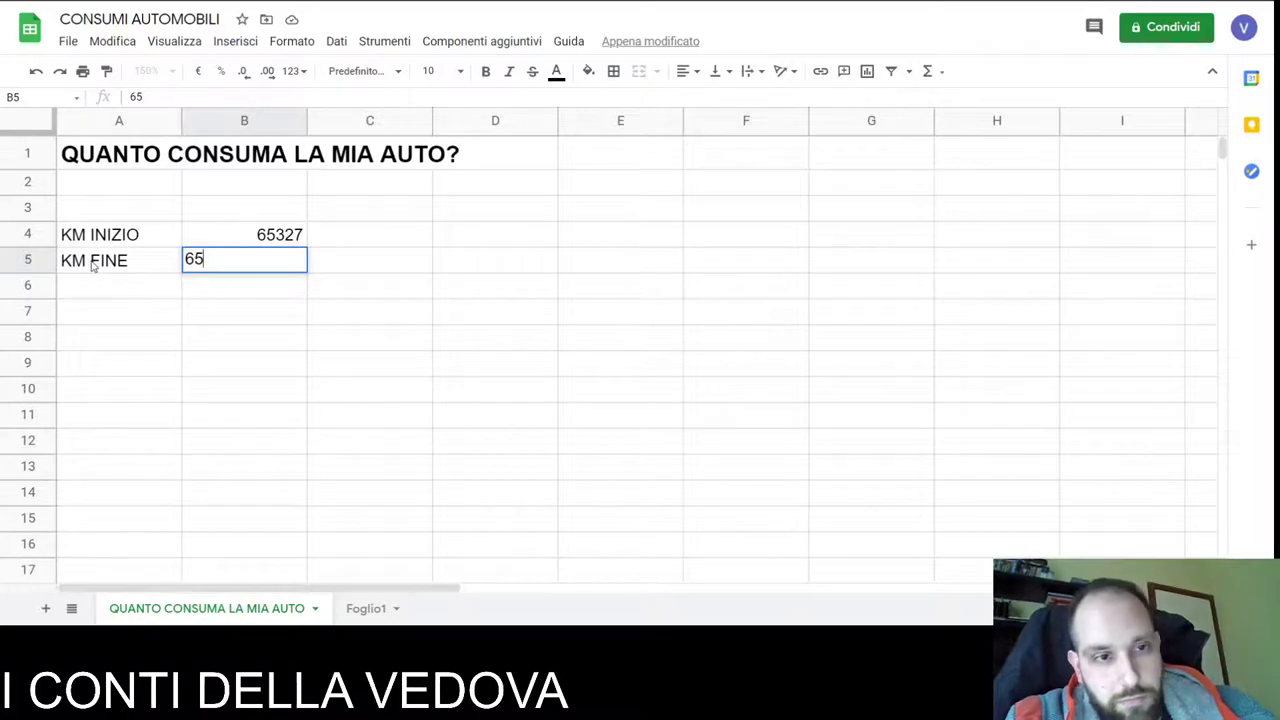
{"action": "type", "text": "8"}
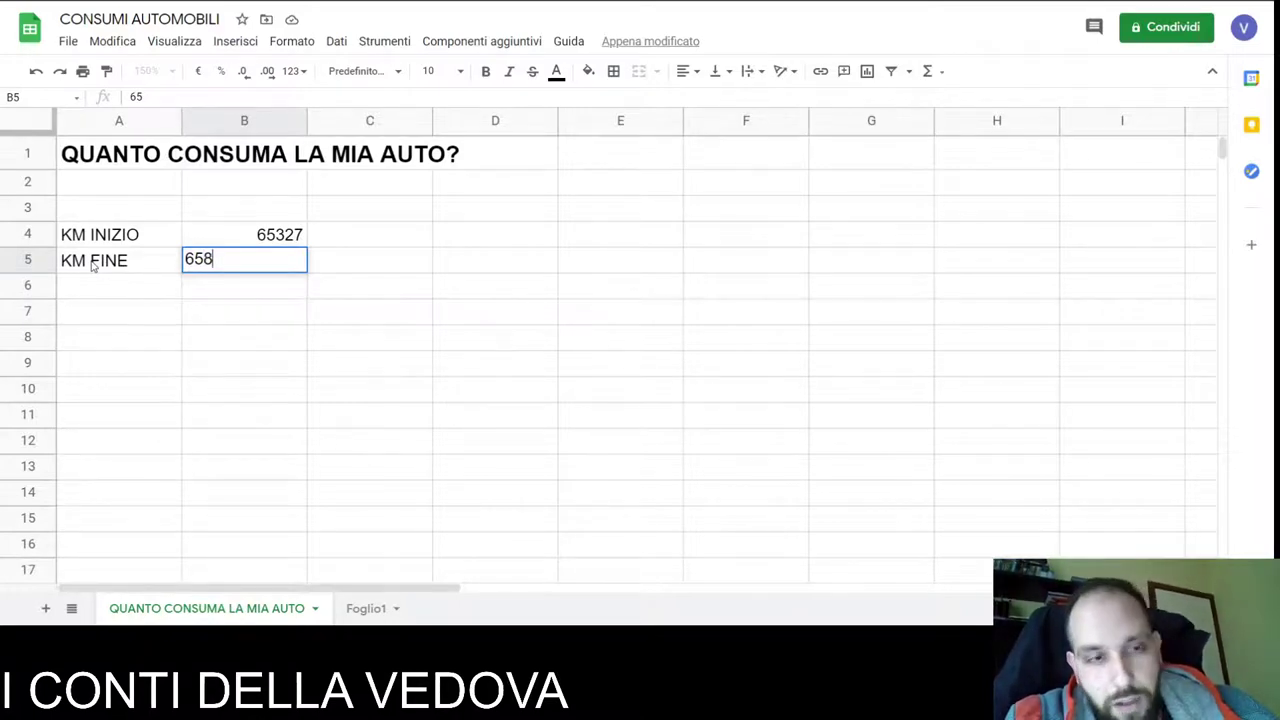
{"action": "type", "text": "94"}
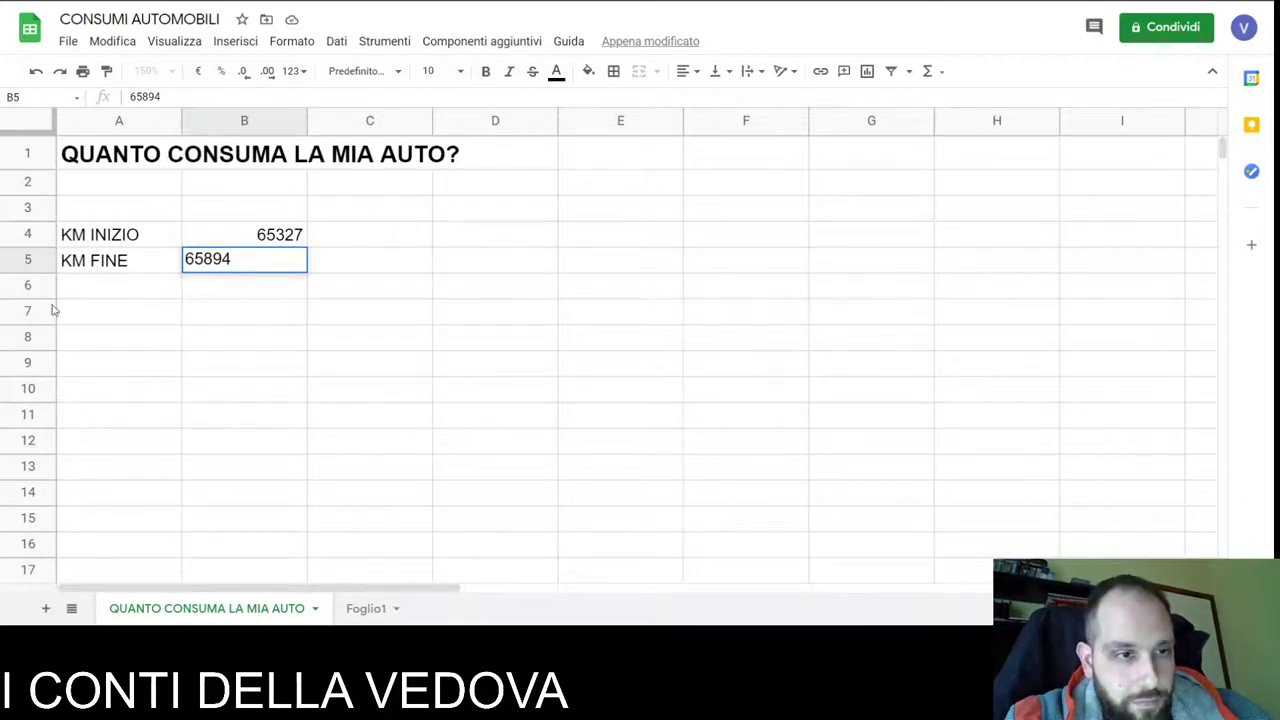
Label cell A6 "KM/PIENO" and calculate the kilometres per tank in B6 with the formula =B5-B4
{"action": "left_click", "coordinate": [97, 288]}
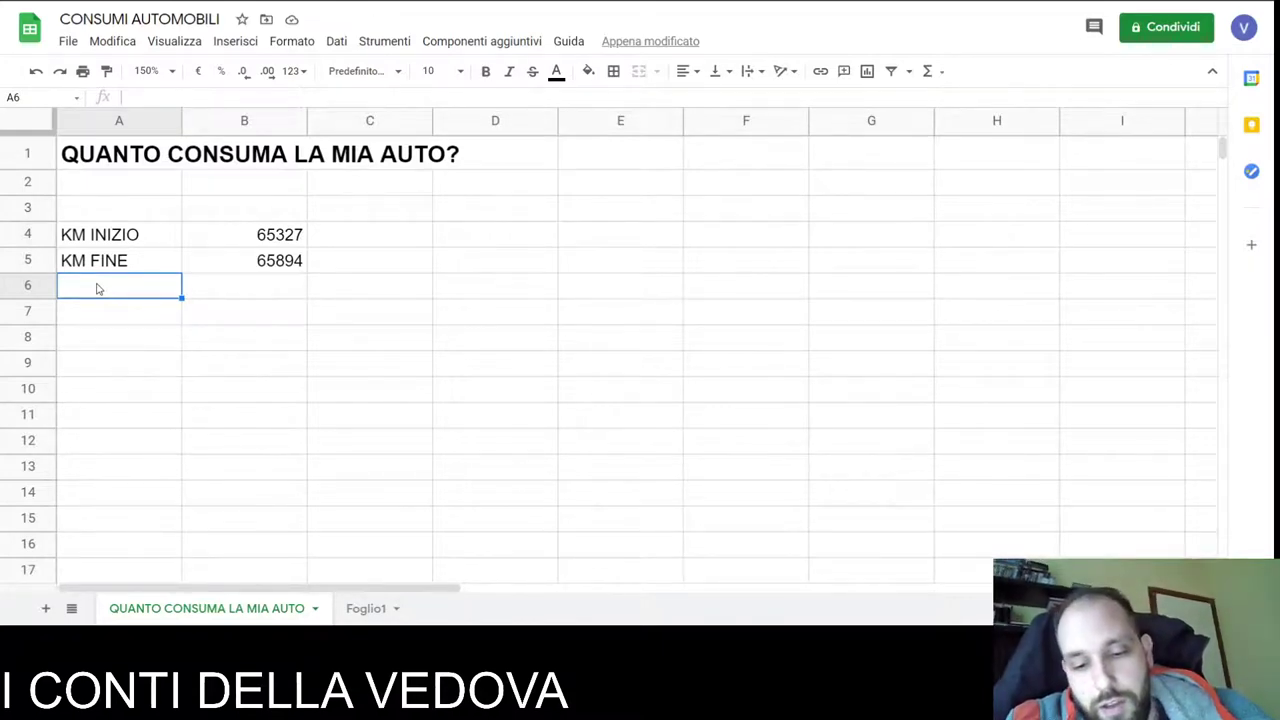
{"action": "type", "text": "KM/P"}
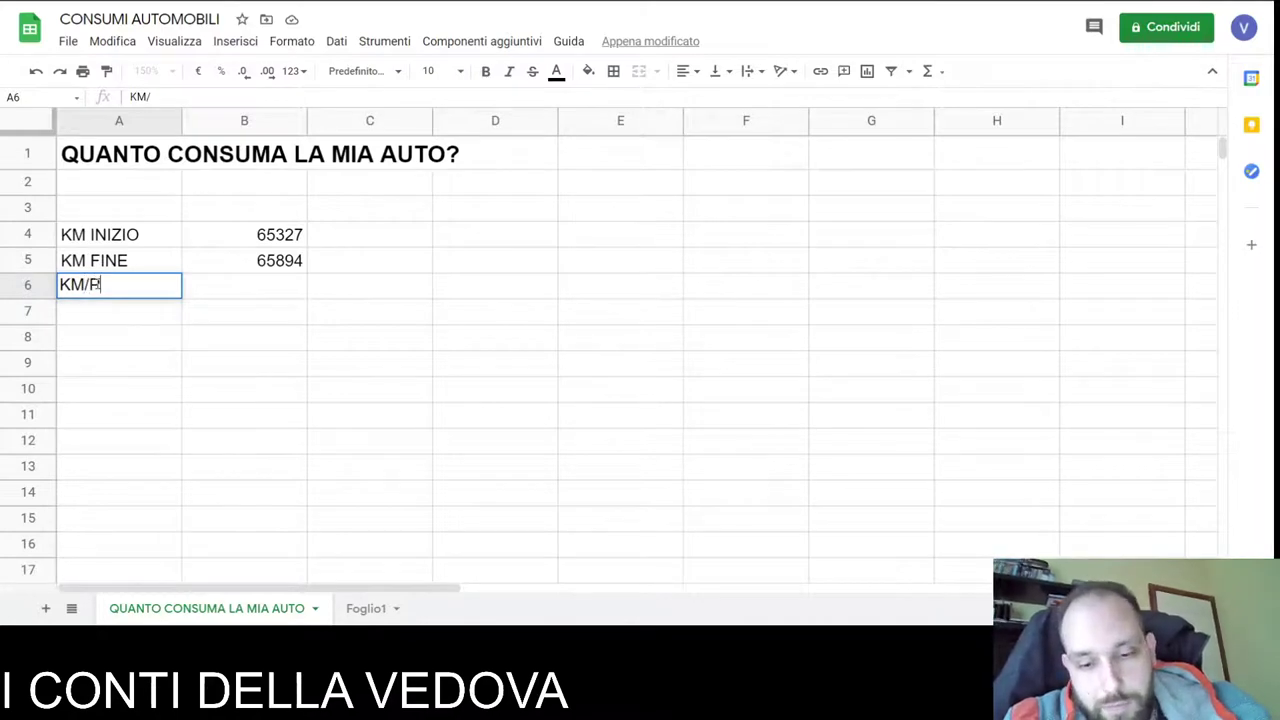
{"action": "type", "text": "IEN"}
{"action": "type", "text": "O"}
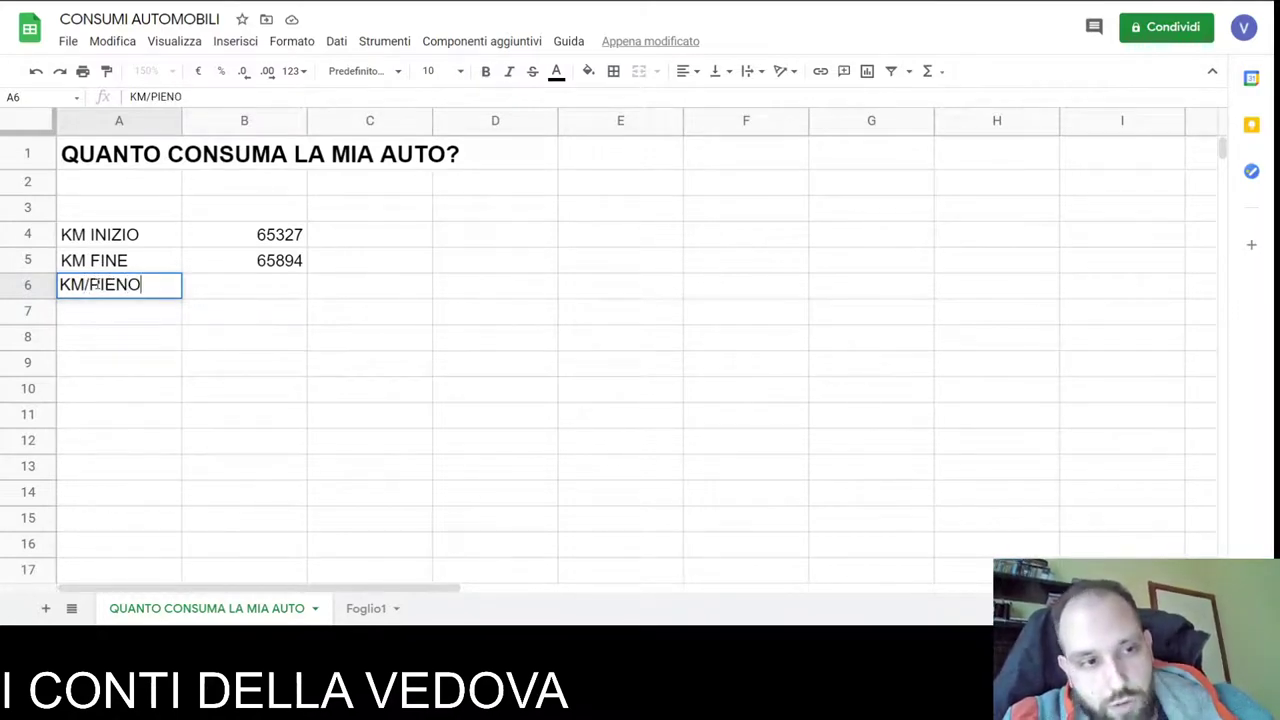
{"action": "left_click", "coordinate": [218, 295]}
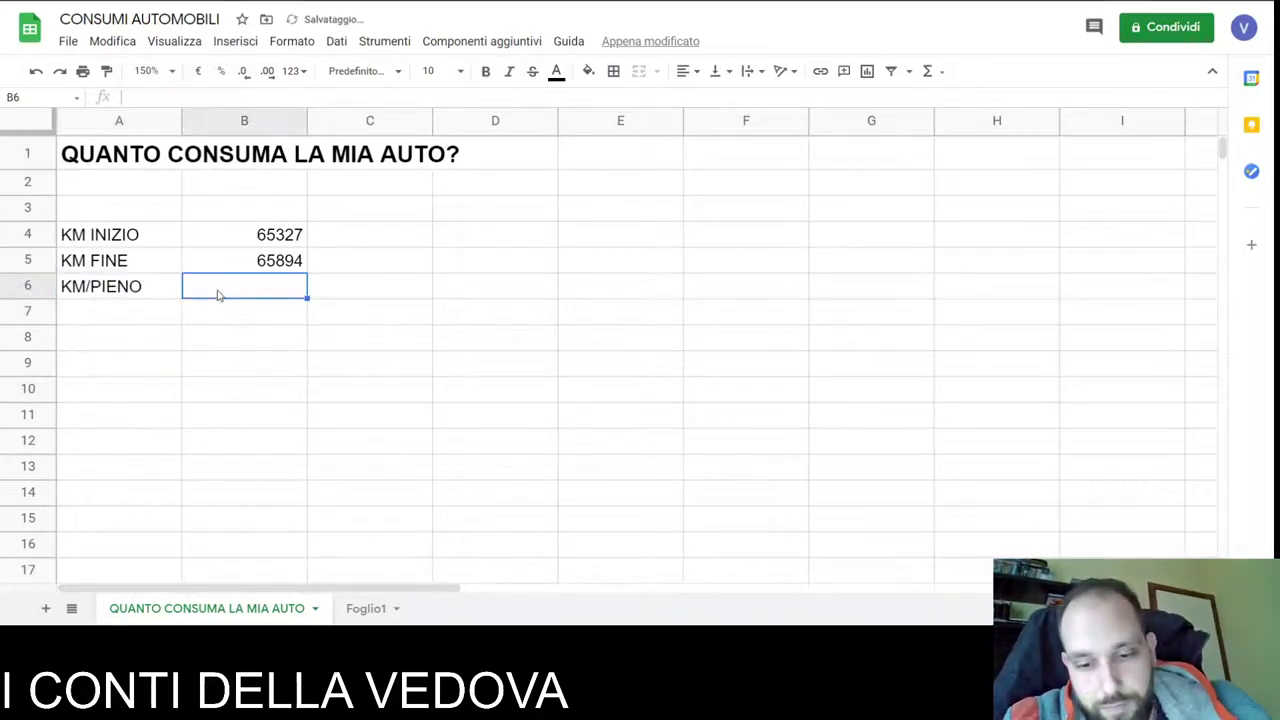
{"action": "type", "text": "="}
{"action": "left_click", "coordinate": [258, 260]}
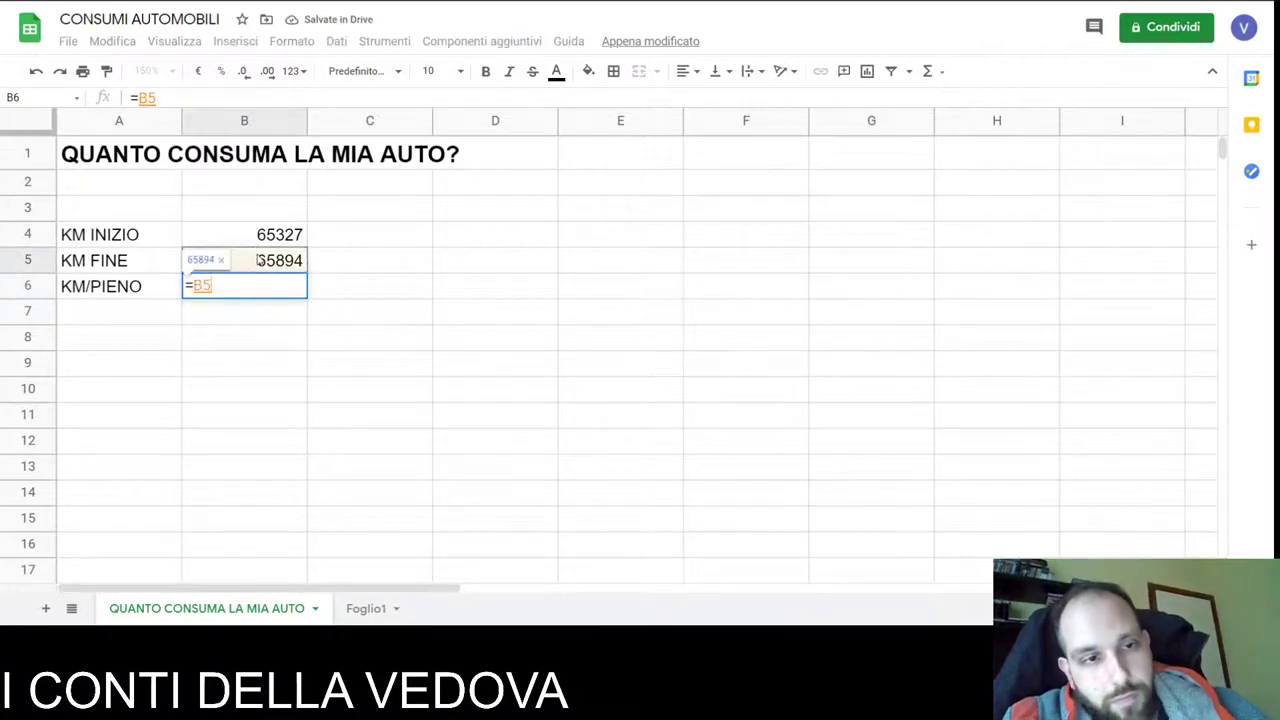
{"action": "type", "text": "-"}
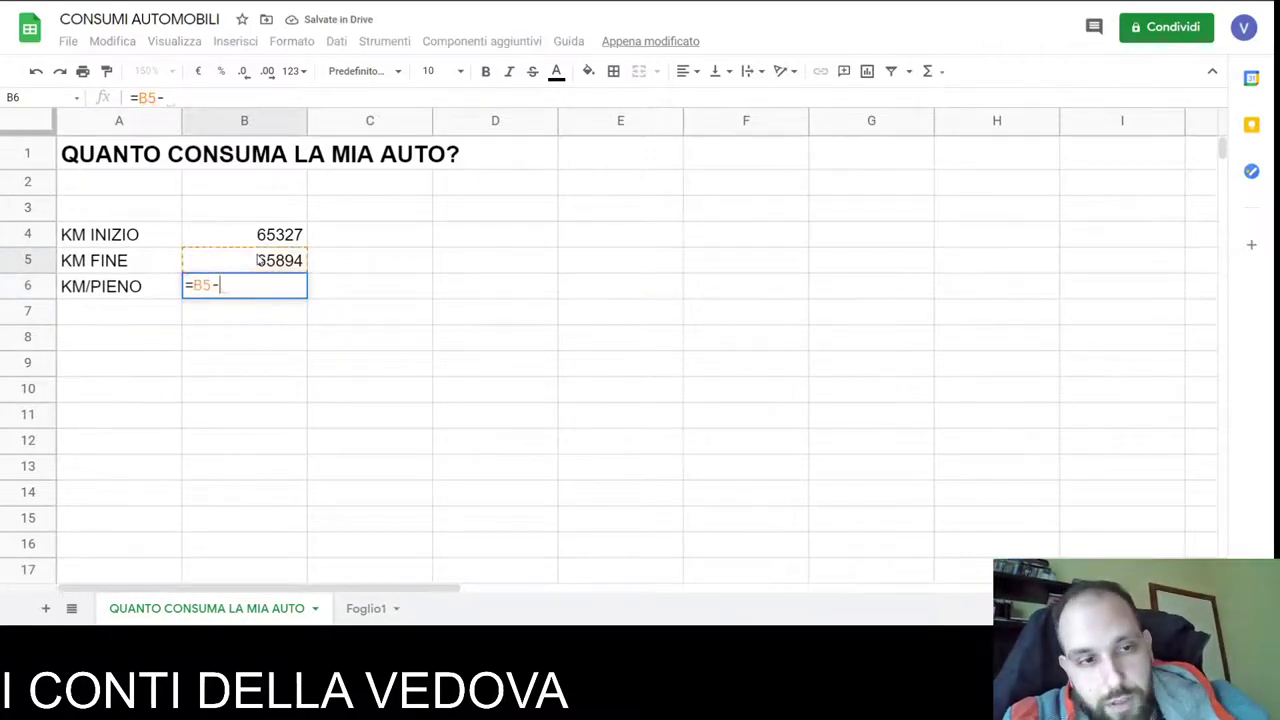
{"action": "left_click", "coordinate": [268, 234]}
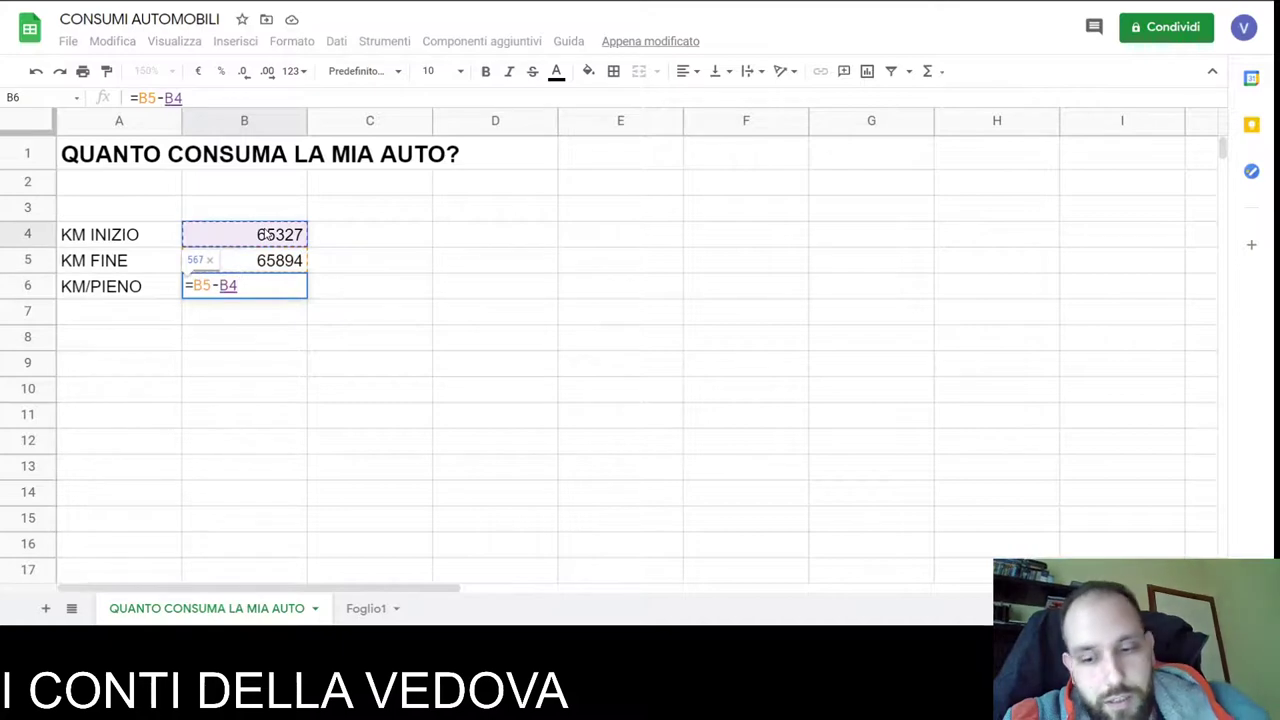
{"action": "key", "text": "Return"}
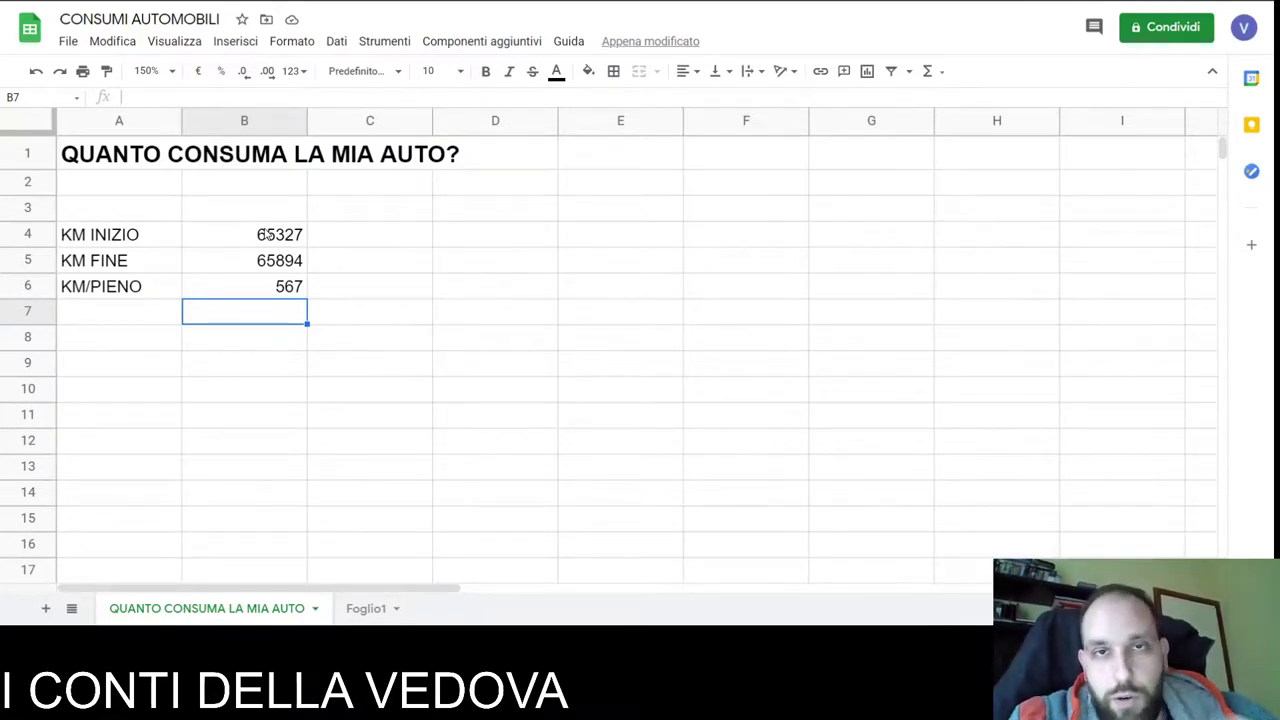
Label cell A7 "LT/PIENO" and enter 33 litres beside it in B7 as a plain number
{"action": "left_click", "coordinate": [116, 322]}
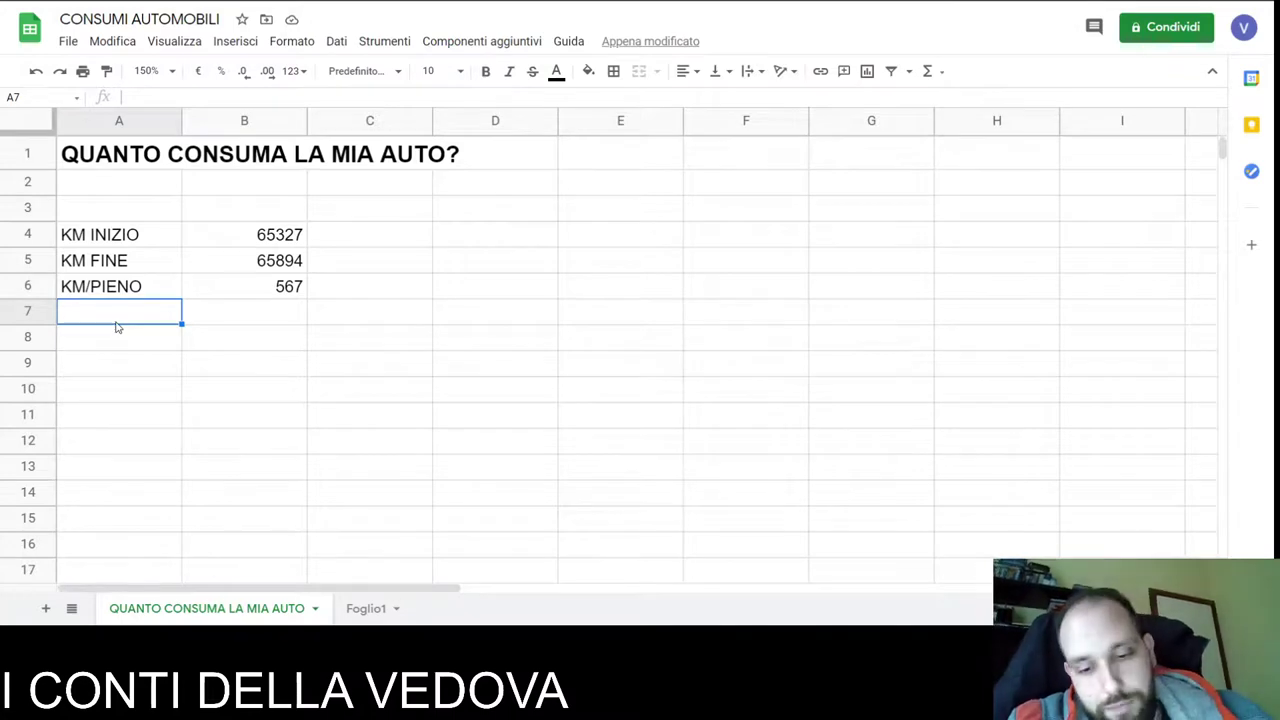
{"action": "type", "text": "LI"}
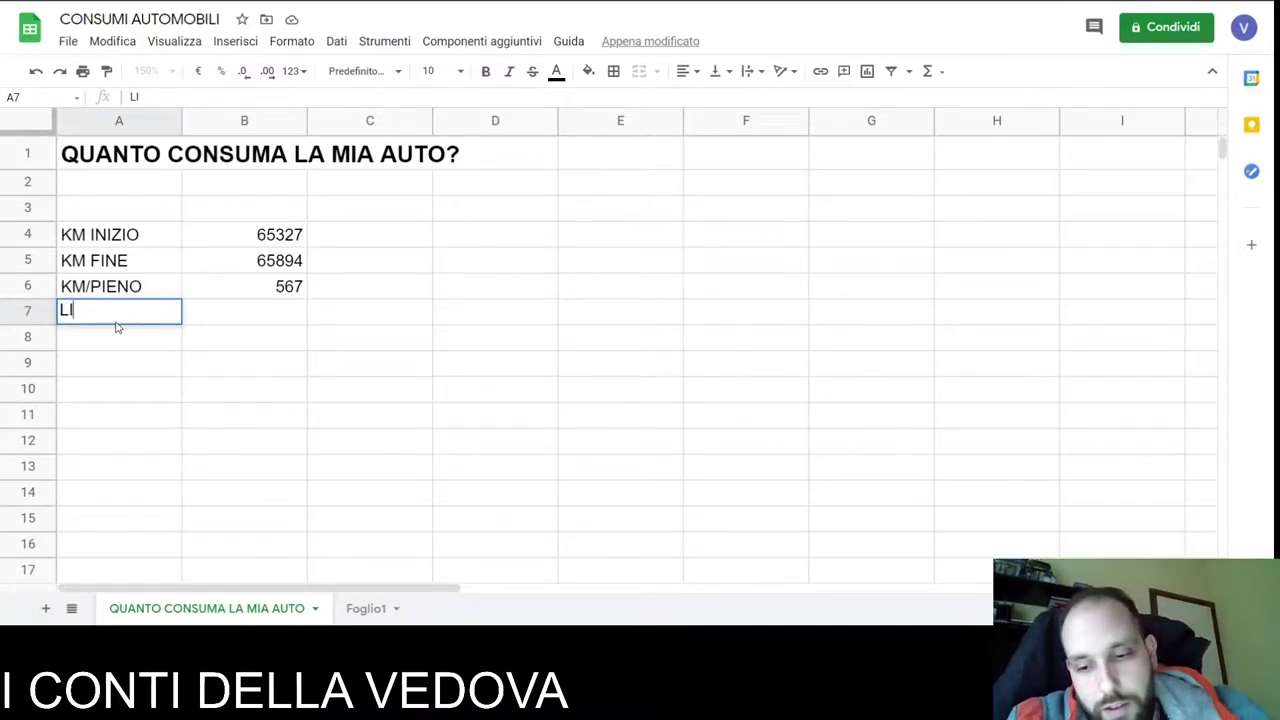
{"action": "key", "text": "BackSpace"}
{"action": "type", "text": "T/"}
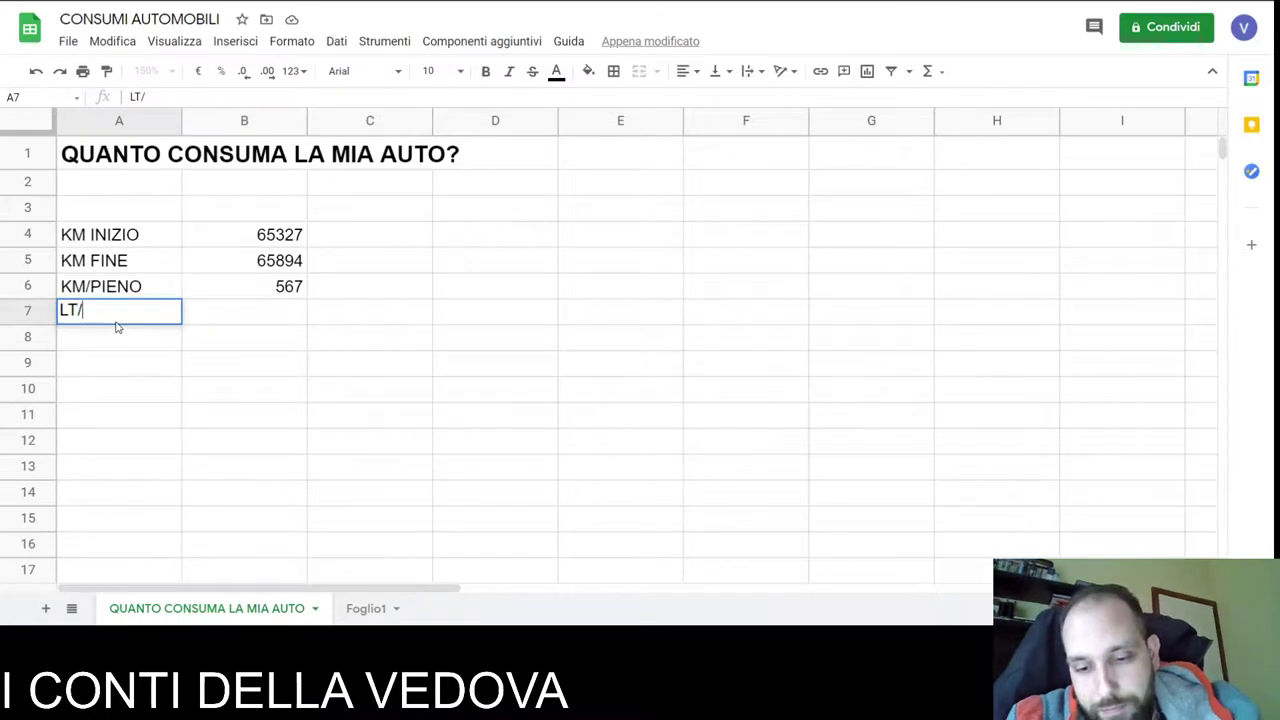
{"action": "type", "text": "PIENO"}
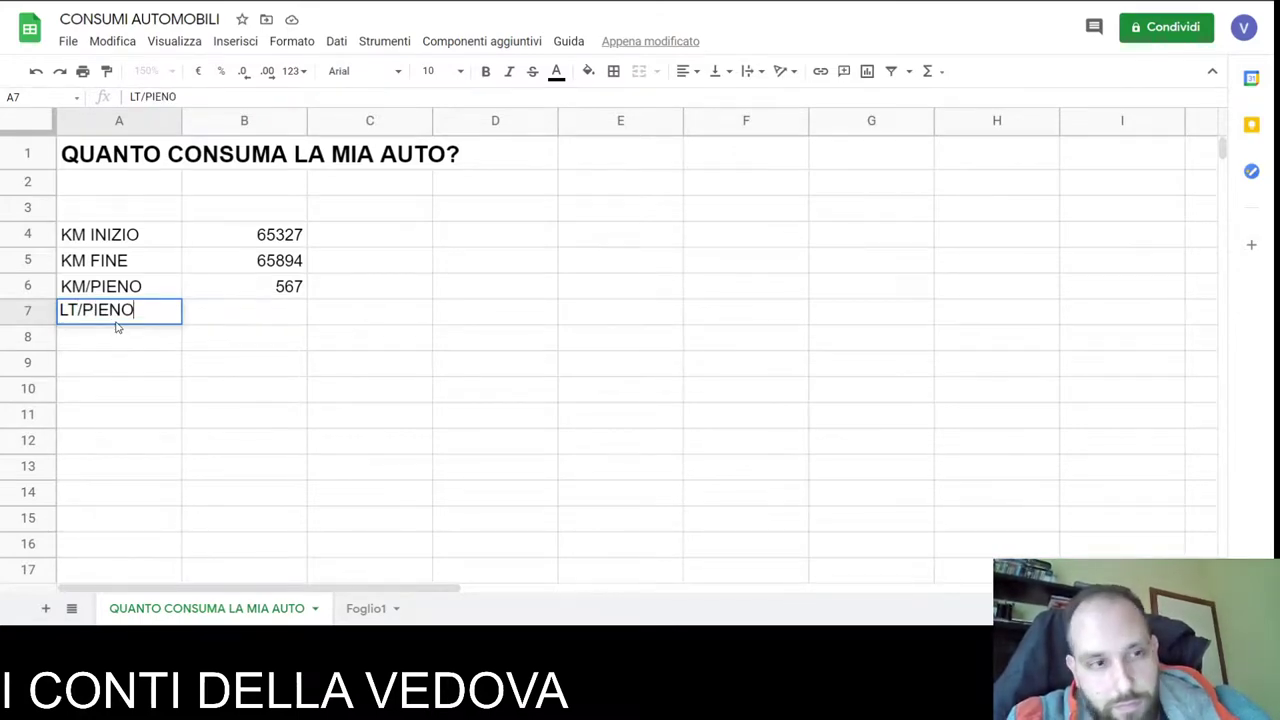
{"action": "left_click", "coordinate": [234, 322]}
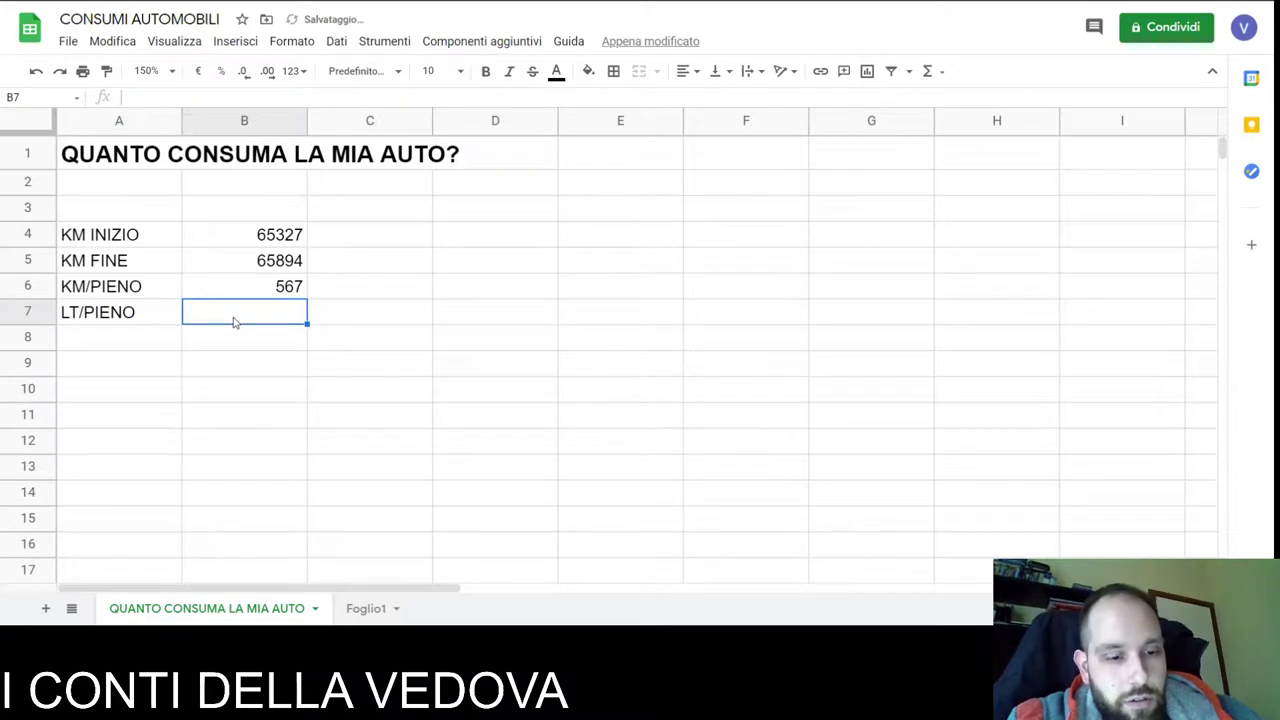
{"action": "type", "text": "33"}
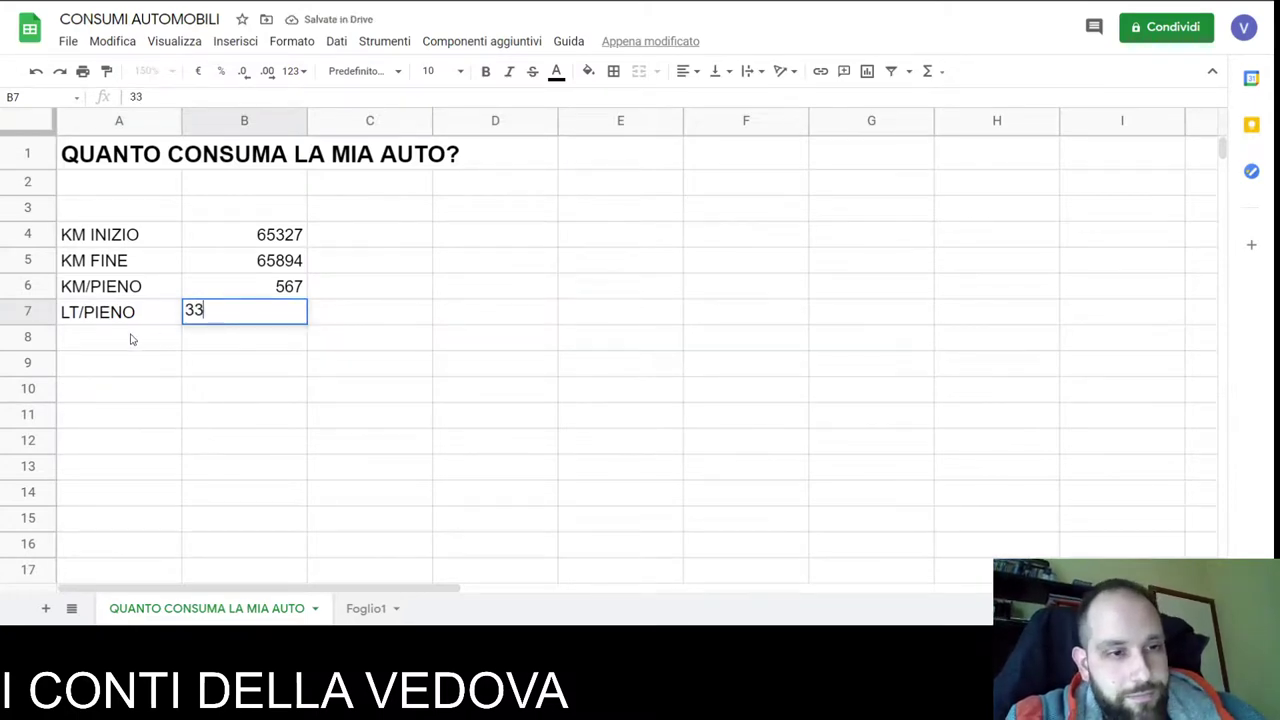
Label cell A8 "KM/LITRO" and calculate the kilometres per litre in B8 with the formula =B6/B7
{"action": "left_click", "coordinate": [130, 339]}
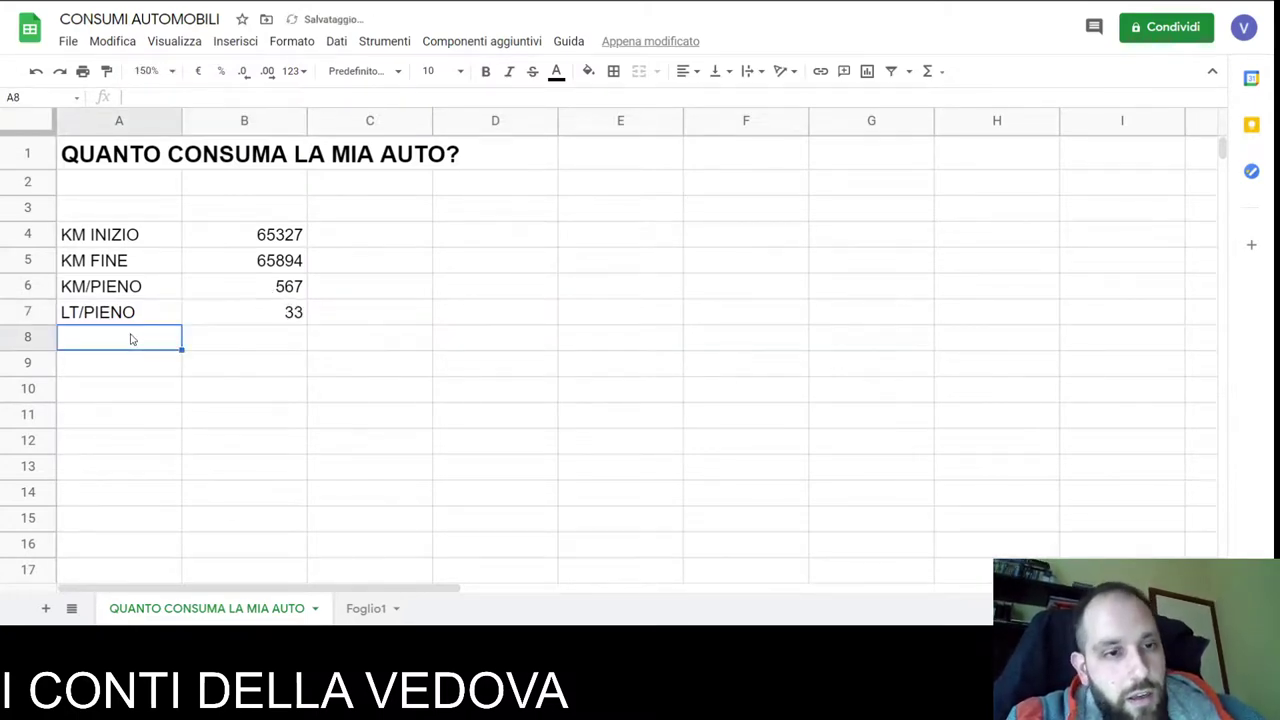
{"action": "type", "text": "KM"}
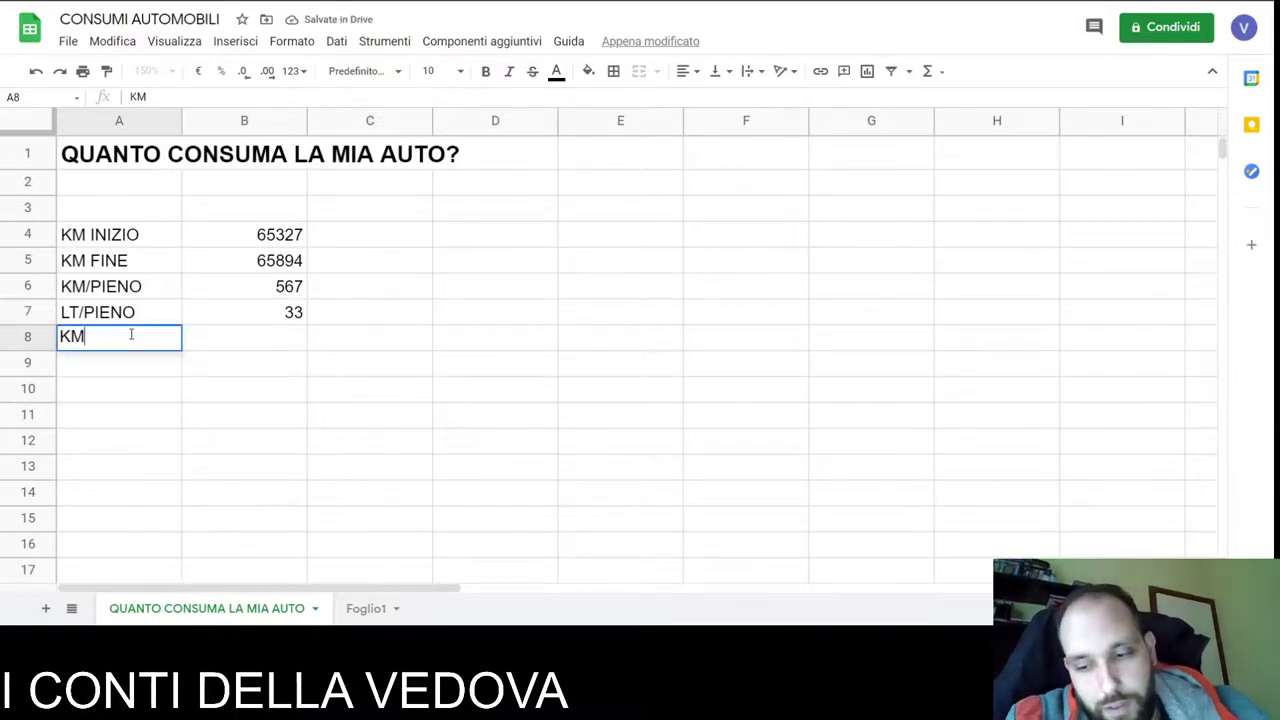
{"action": "type", "text": "/LITRO"}
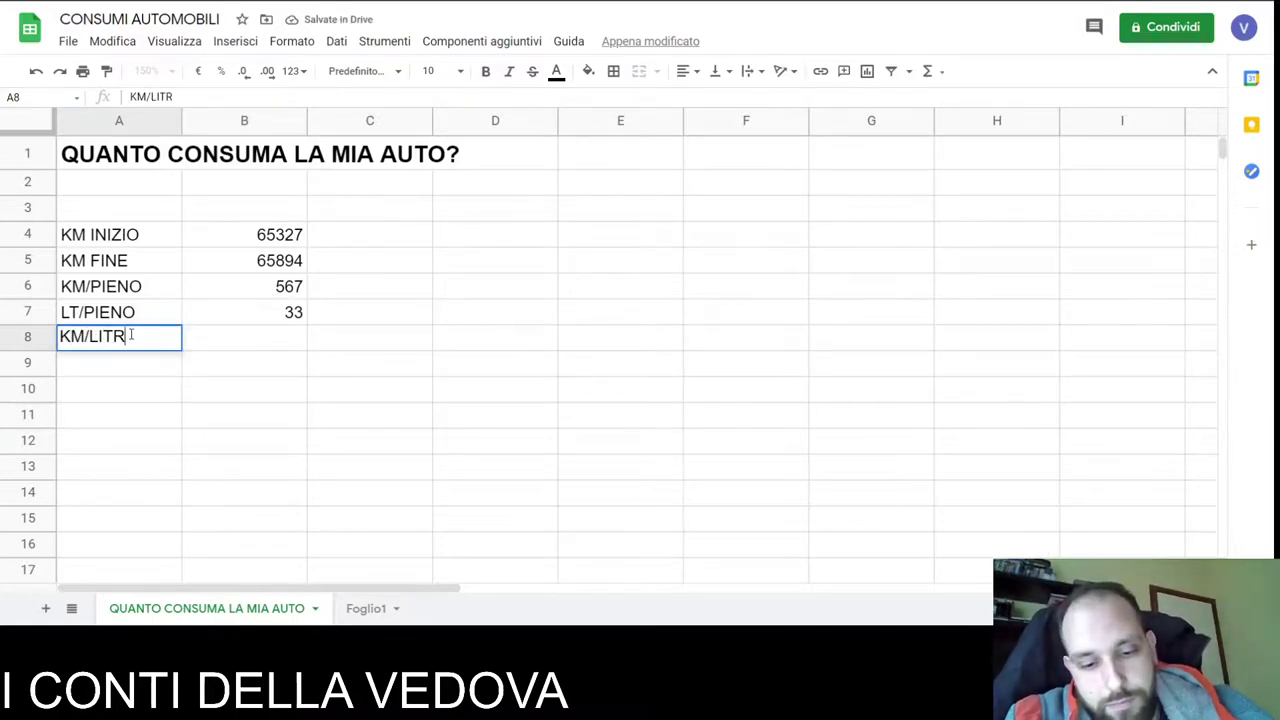
{"action": "left_click", "coordinate": [216, 345]}
{"action": "type", "text": "="}
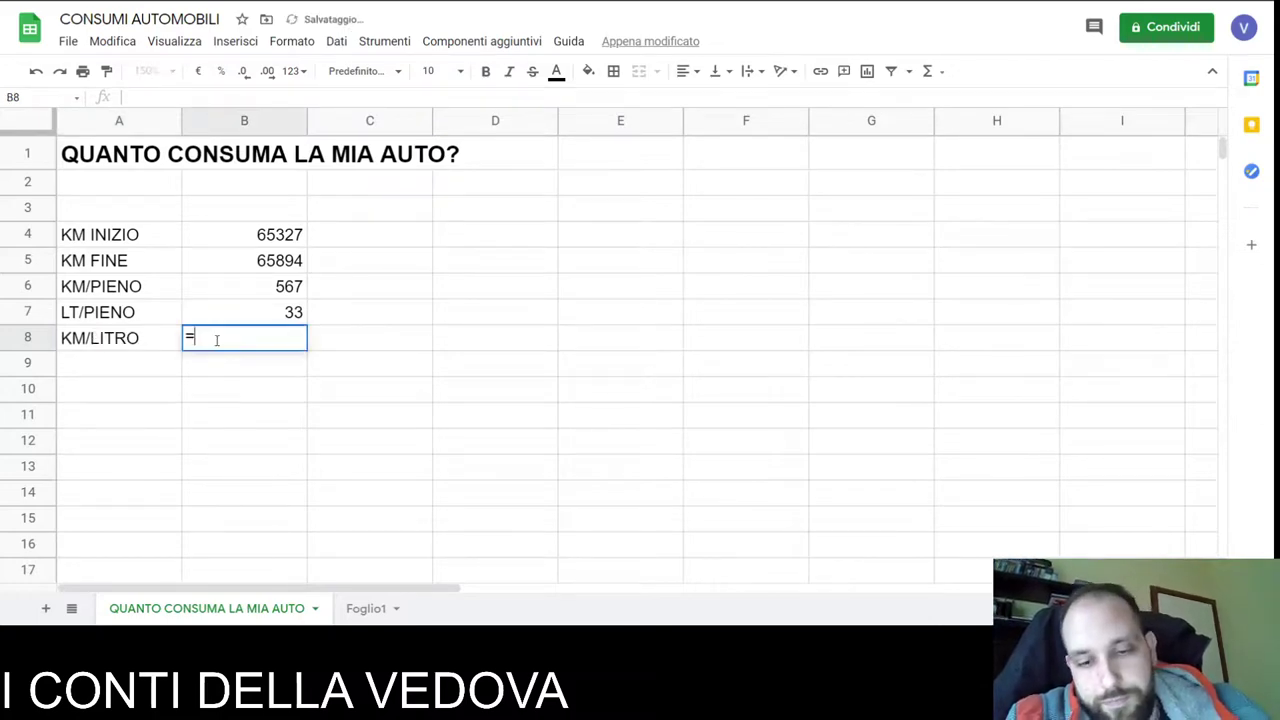
{"action": "left_click", "coordinate": [253, 287]}
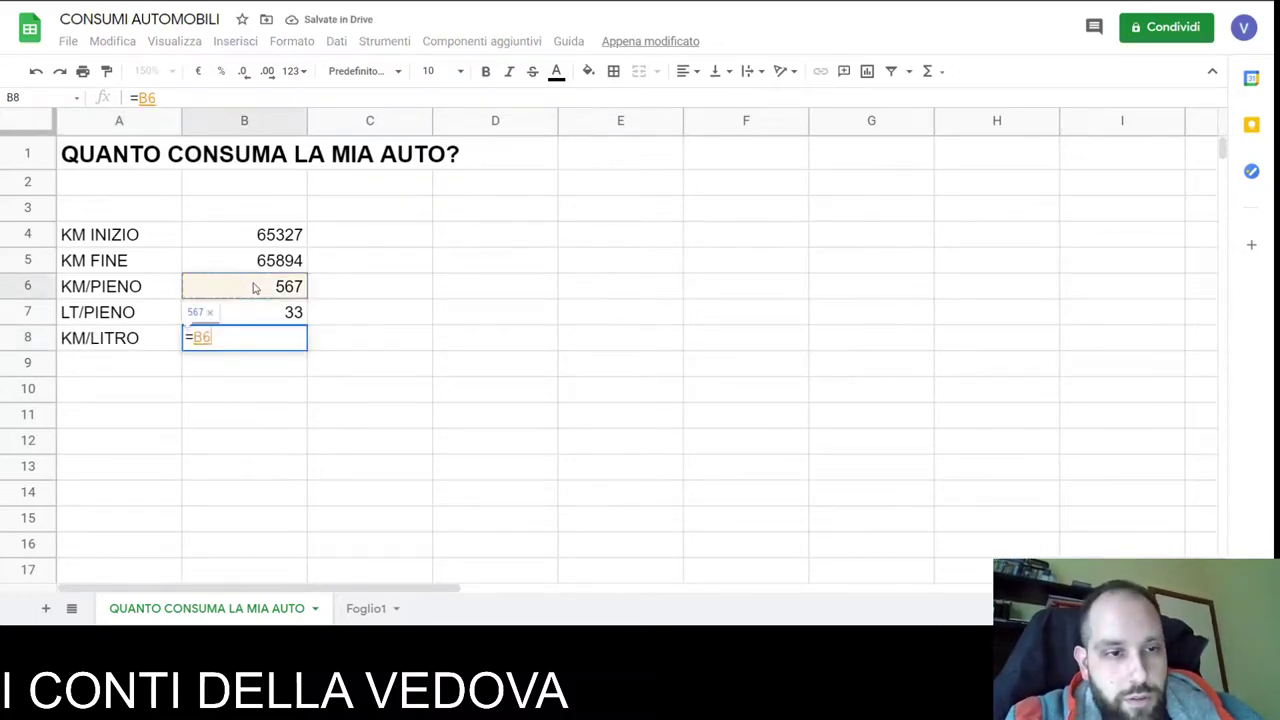
{"action": "type", "text": "/"}
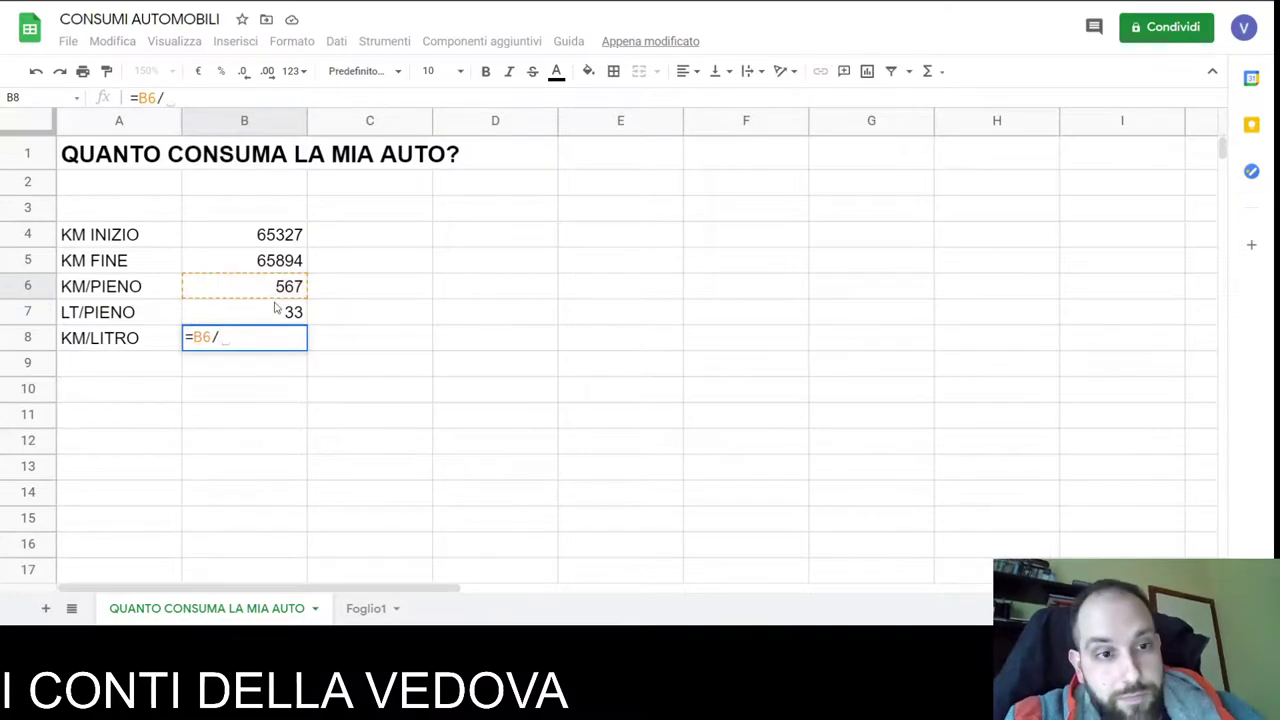
{"action": "left_click", "coordinate": [281, 314]}
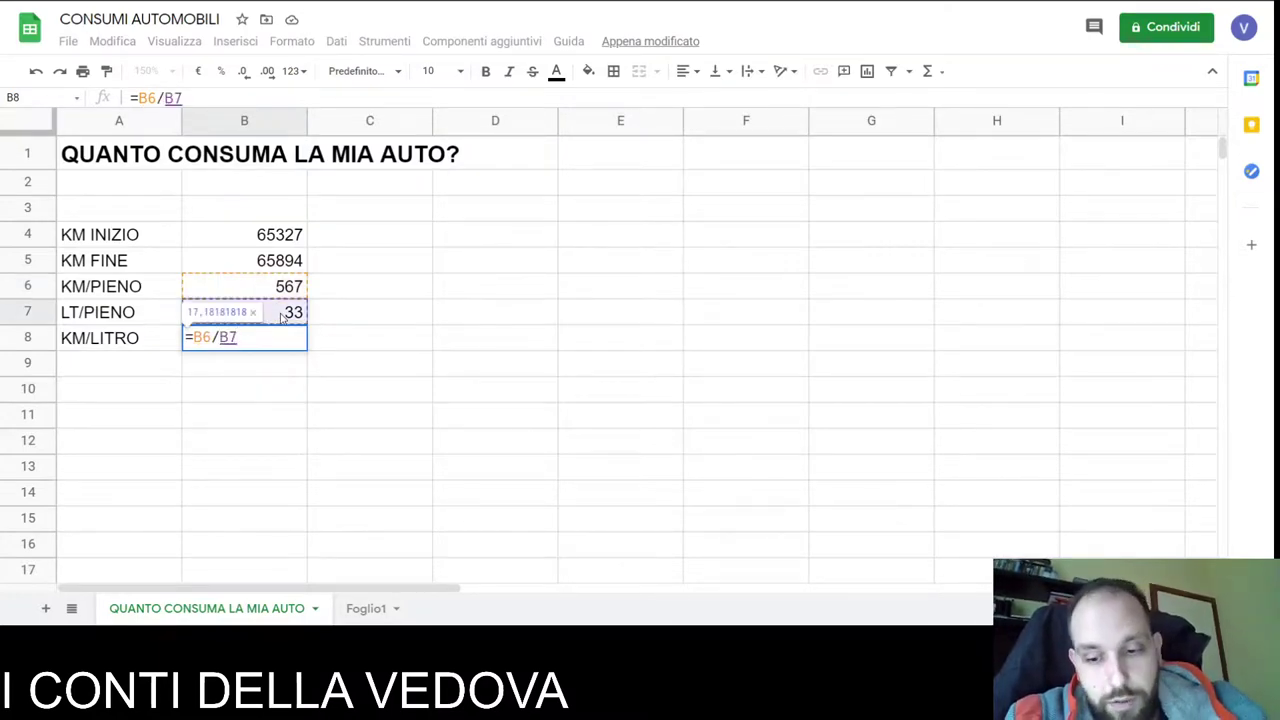
{"action": "key", "text": "Return"}
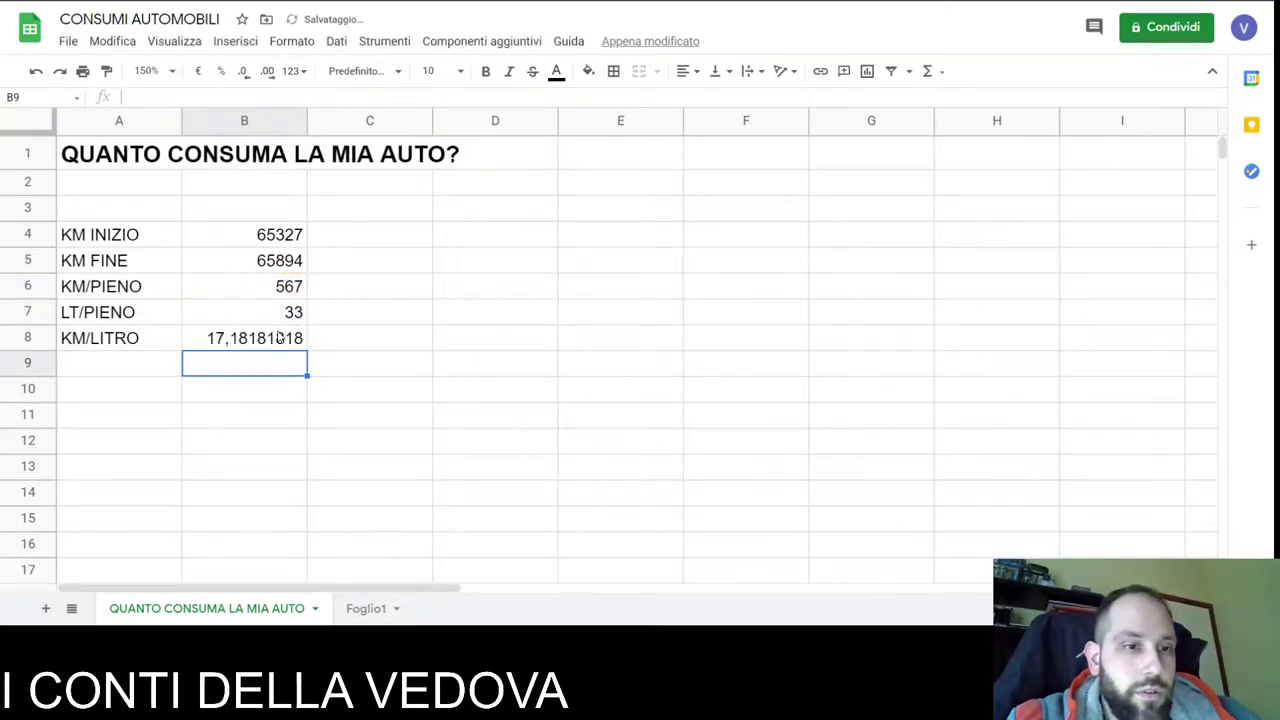
Reduce the kilometres-per-litre result in B8 to one decimal place
{"action": "left_click", "coordinate": [280, 336]}
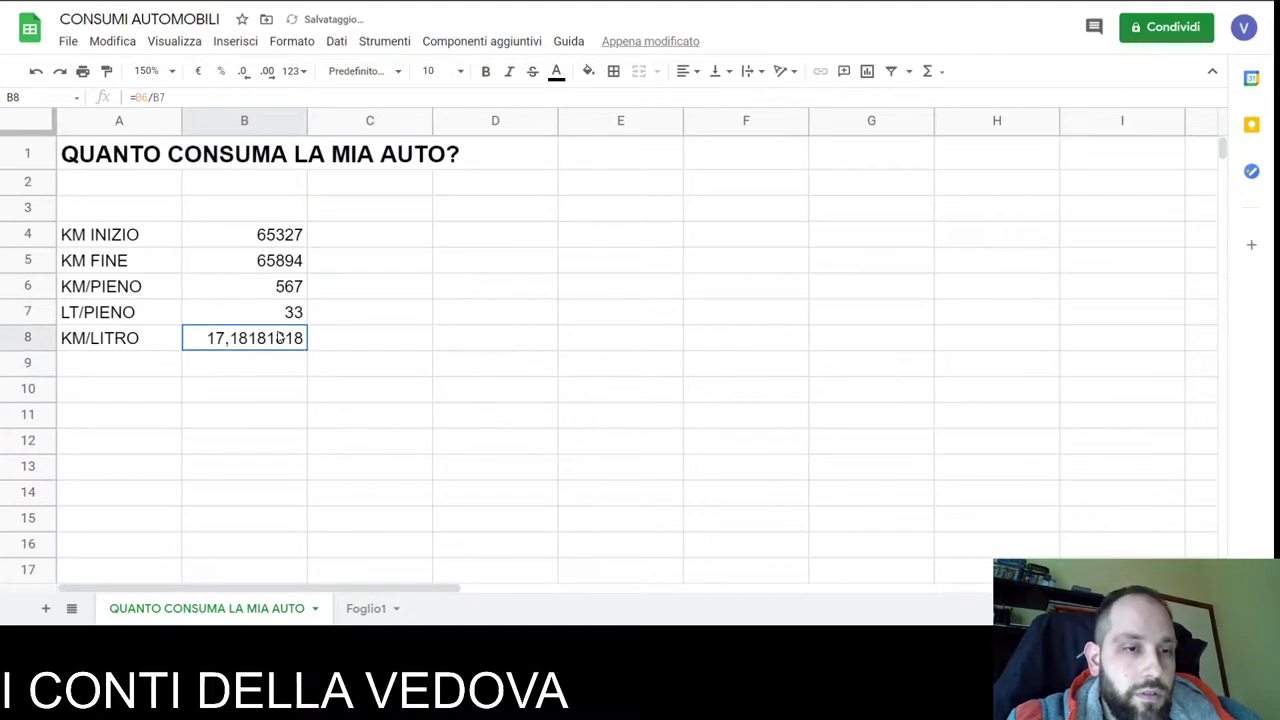
{"action": "left_click", "coordinate": [246, 75]}
{"action": "left_click", "coordinate": [246, 75]}
{"action": "left_click", "coordinate": [246, 75]}
{"action": "left_click", "coordinate": [246, 75]}
{"action": "left_click", "coordinate": [246, 75]}
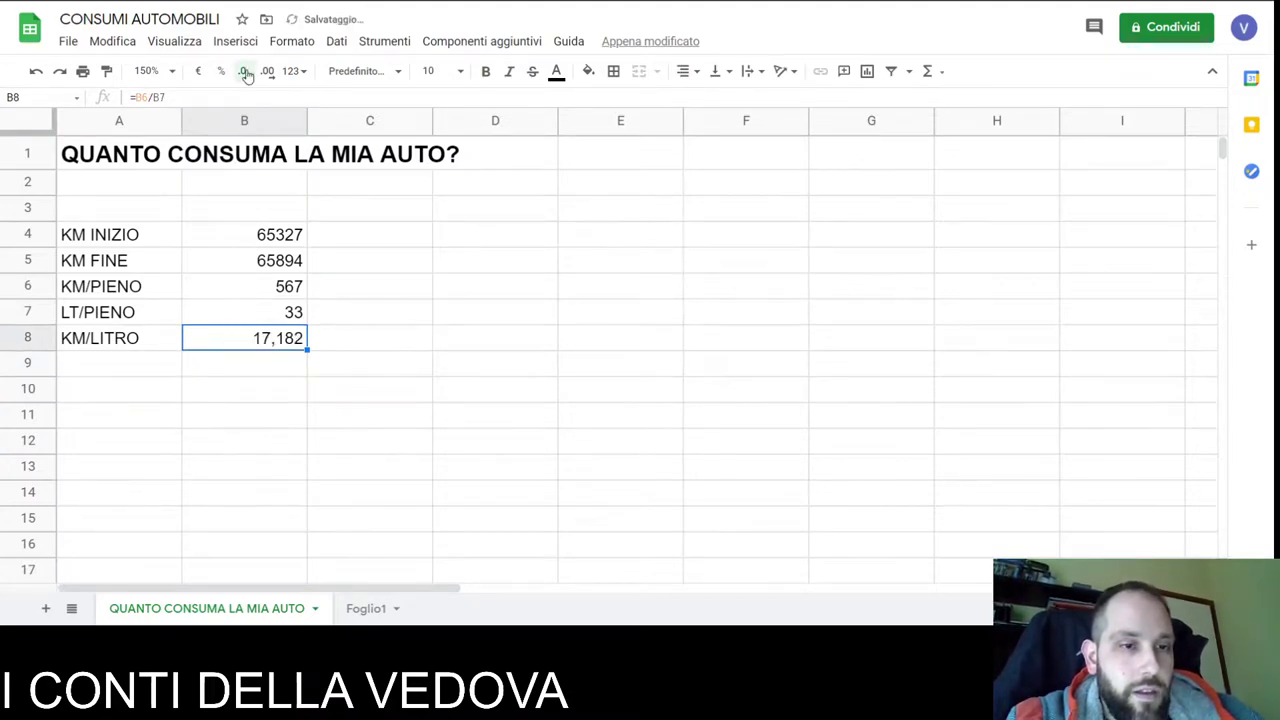
{"action": "left_click", "coordinate": [246, 75]}
{"action": "left_click", "coordinate": [246, 75]}
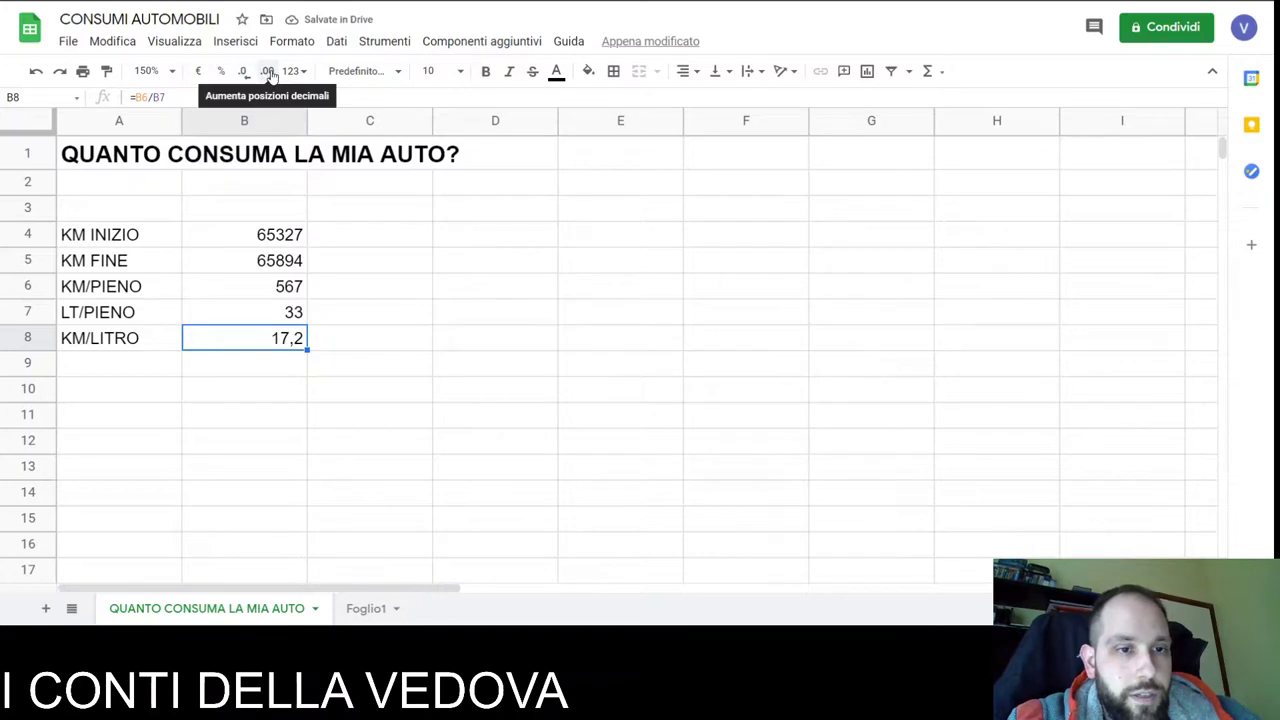
{"action": "left_click", "coordinate": [271, 75]}
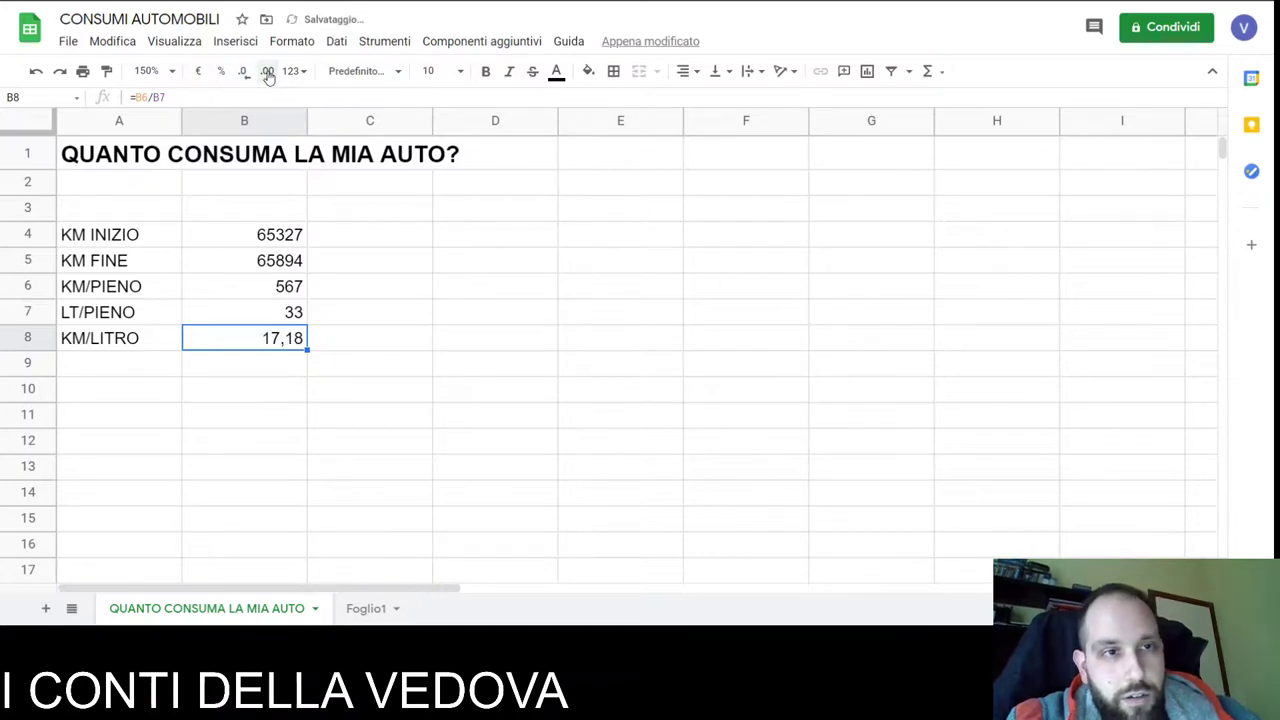
{"action": "left_click", "coordinate": [246, 75]}
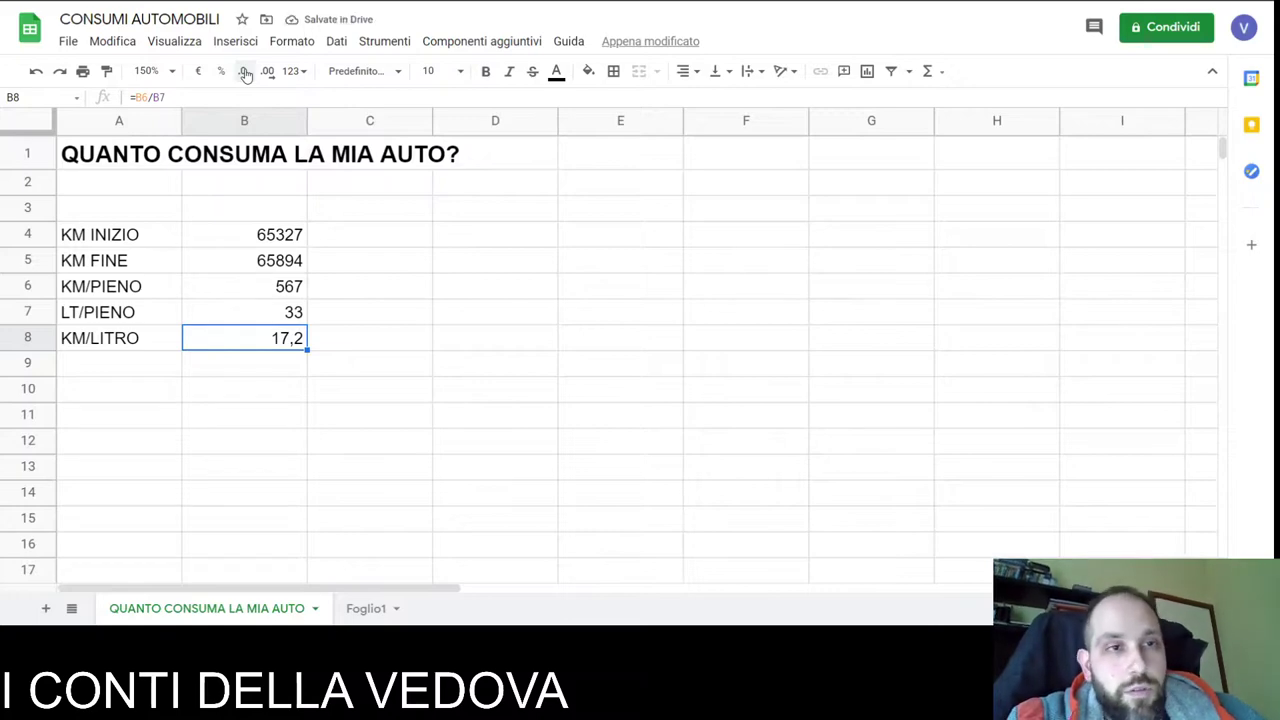
Make the kilometres-per-litre result in B8 bold and set its font size to 14
{"action": "left_click", "coordinate": [484, 72]}
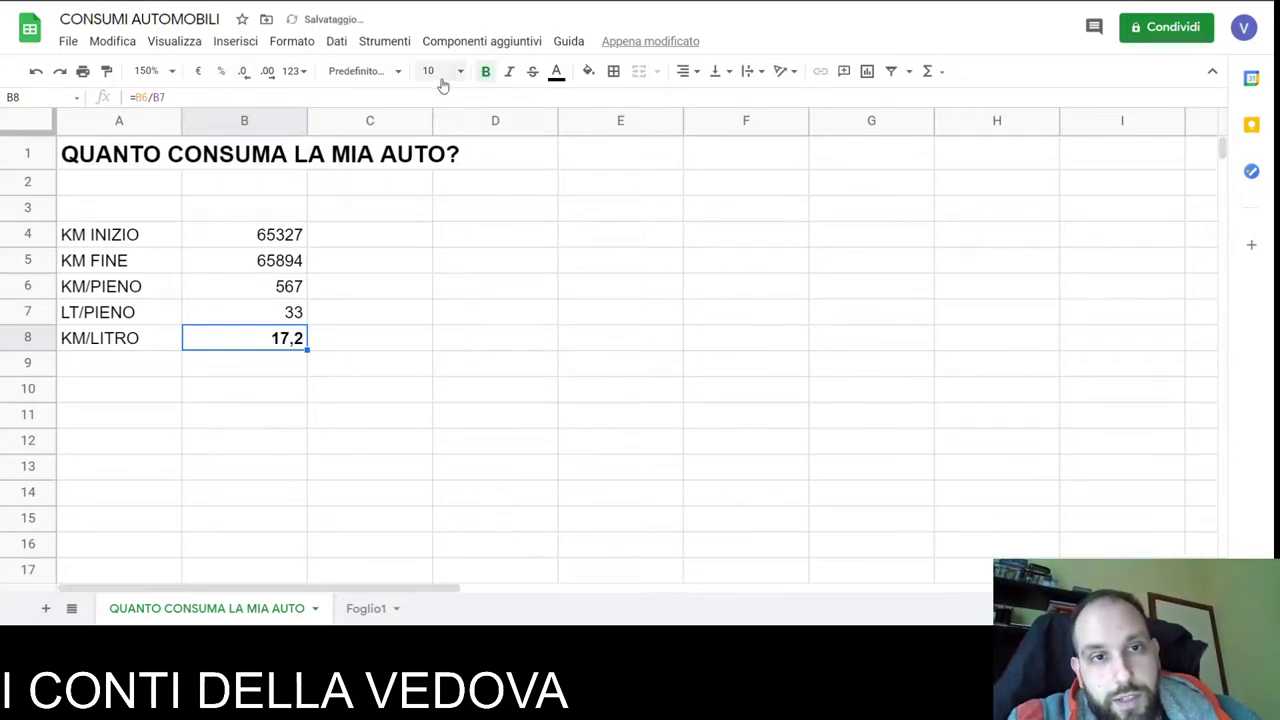
{"action": "left_click", "coordinate": [461, 72]}
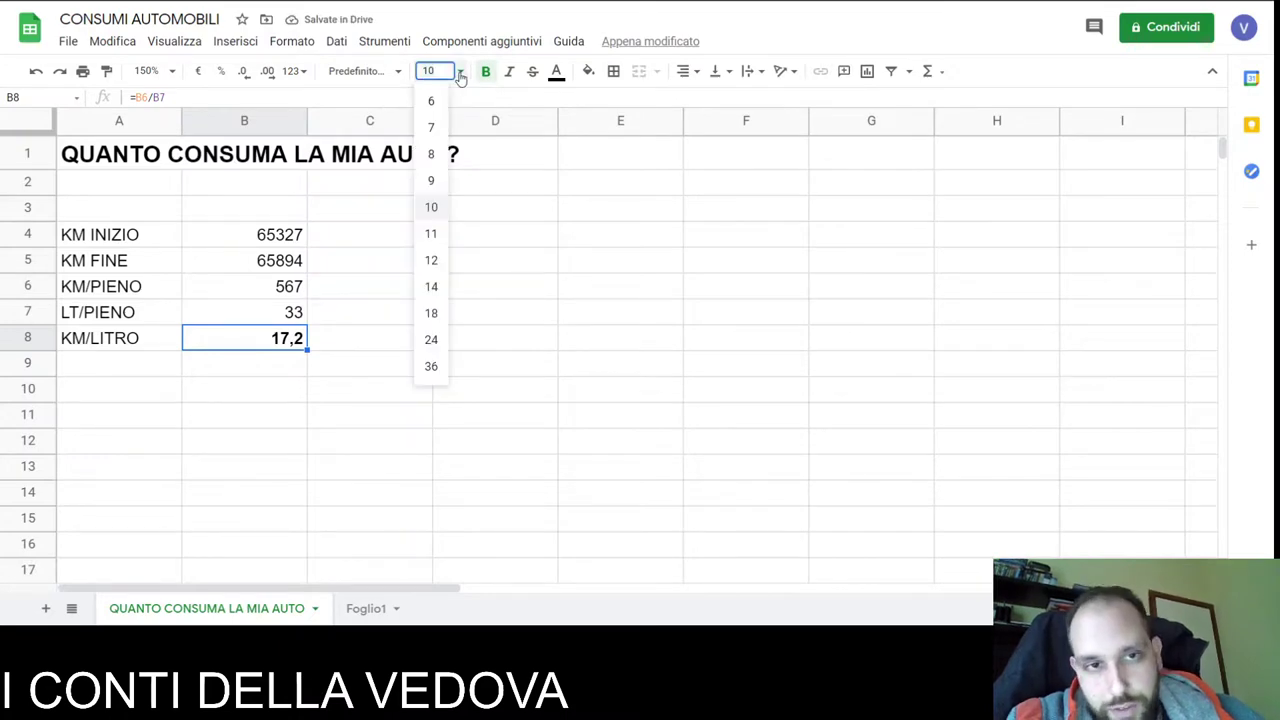
{"action": "left_click", "coordinate": [430, 260]}
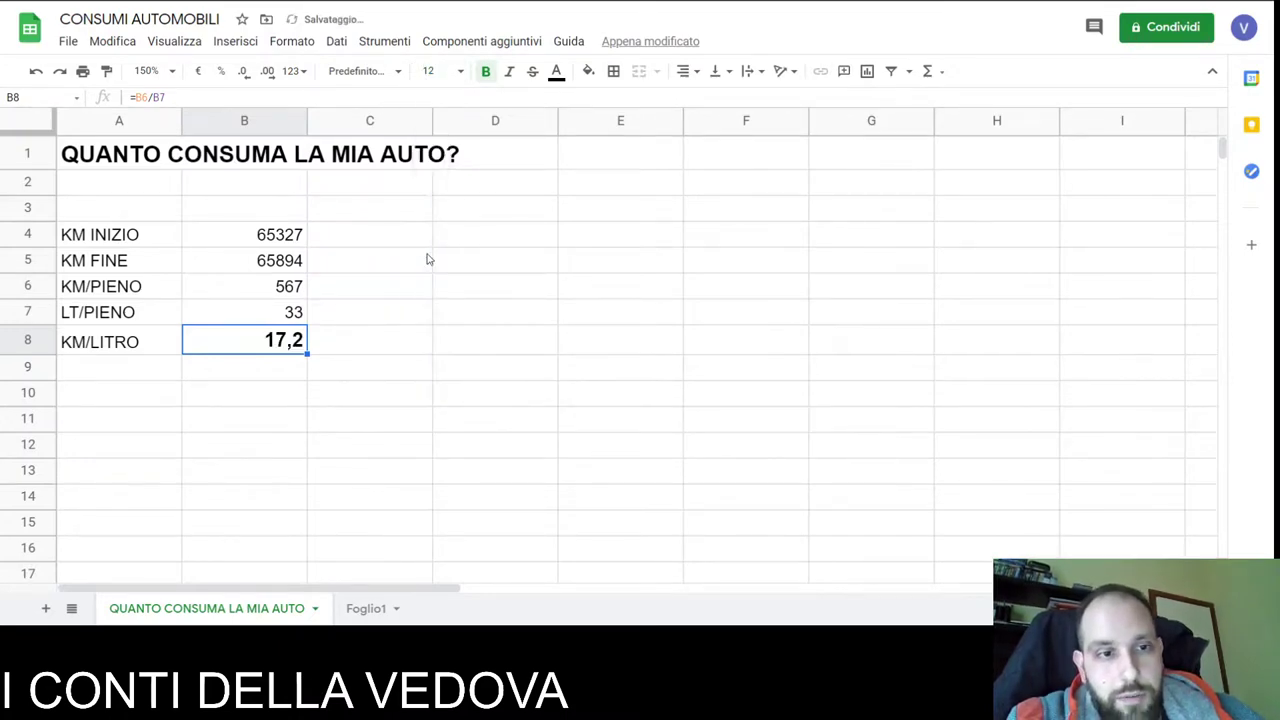
{"action": "left_click", "coordinate": [461, 72]}
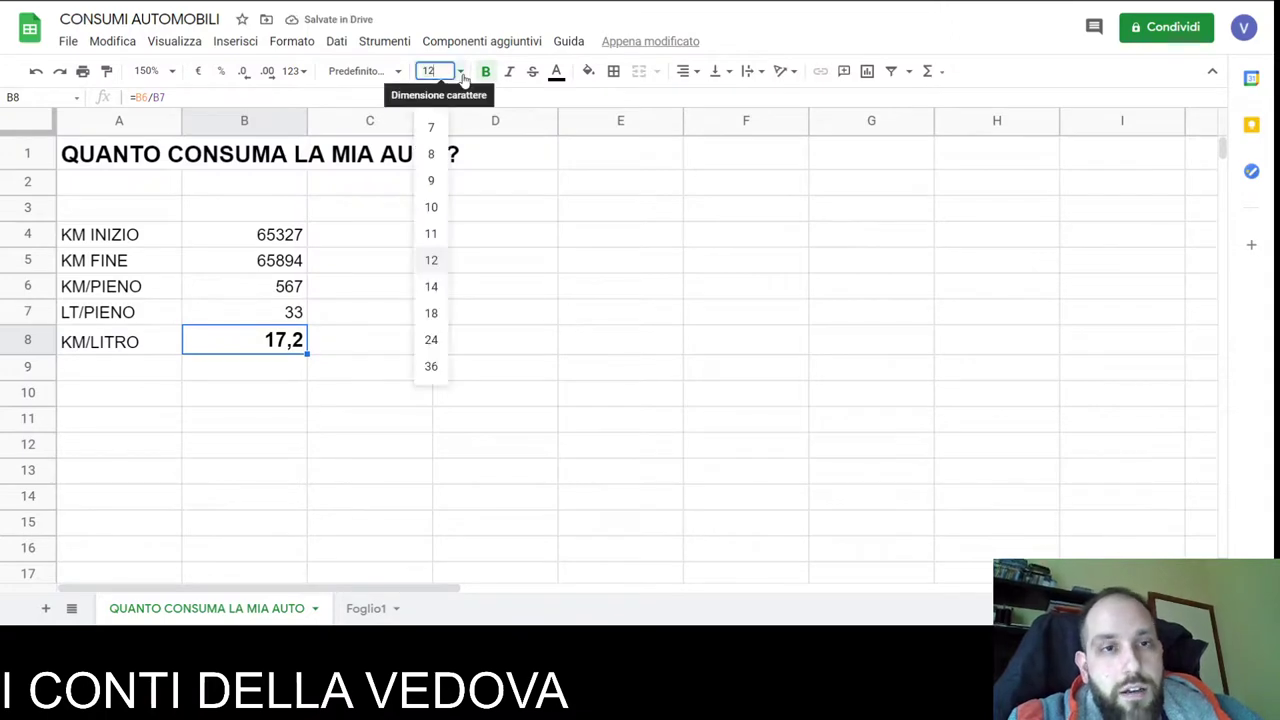
{"action": "left_click", "coordinate": [445, 295]}
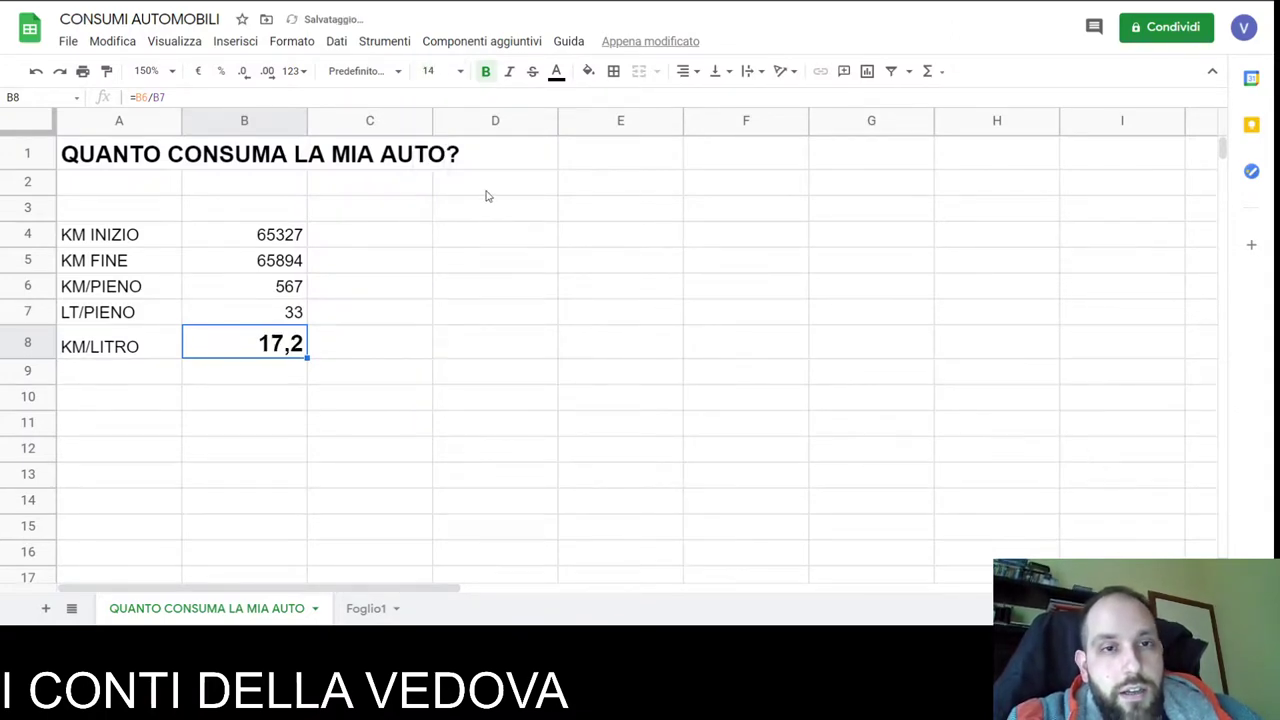